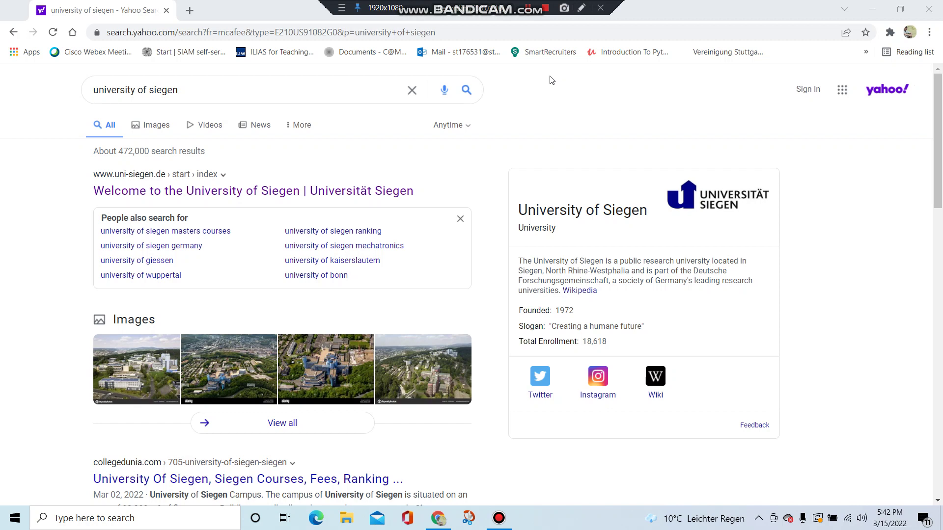
Open the University of Siegen website from the search results and display its home page in English
left_click_drag(191, 90, 89, 96)
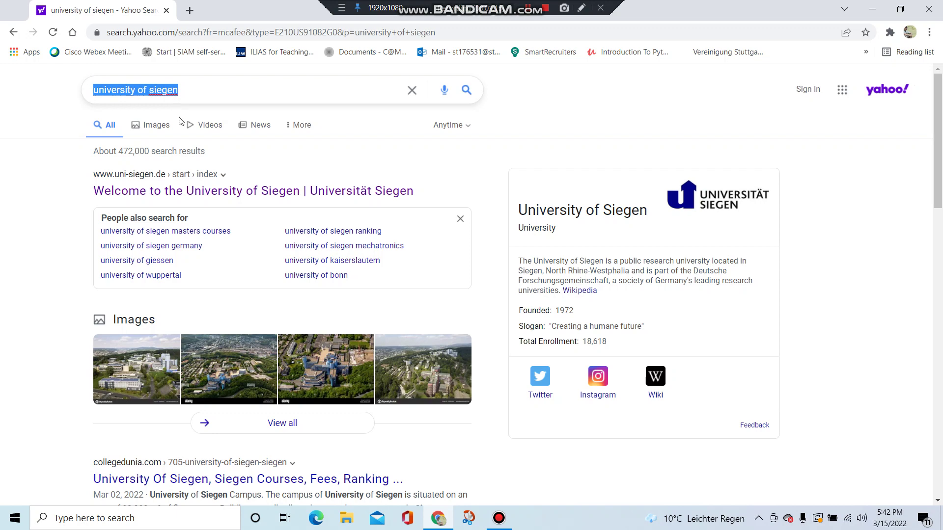
left_click(257, 192)
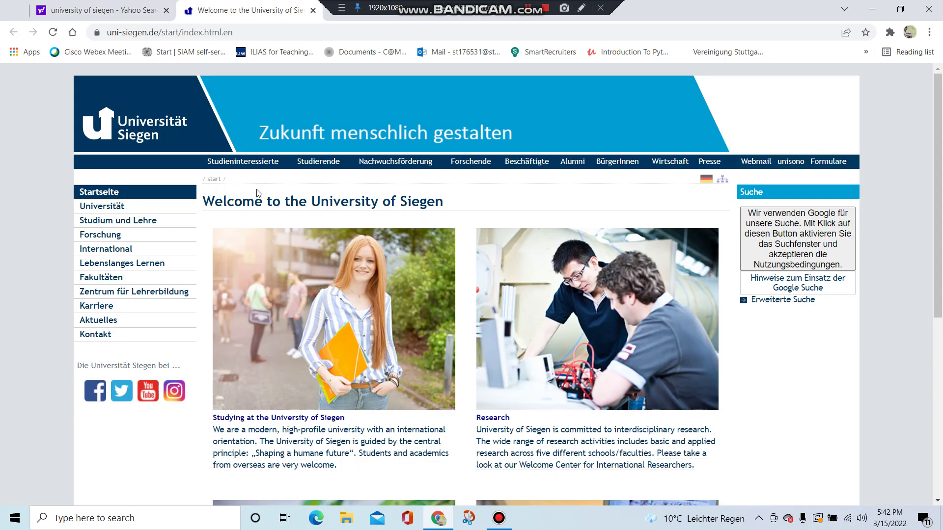
left_click(706, 180)
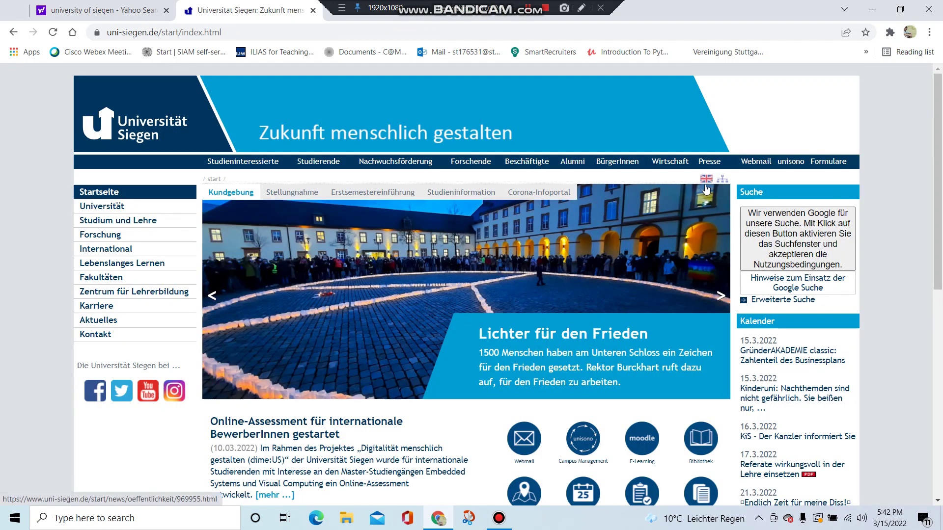
left_click(706, 179)
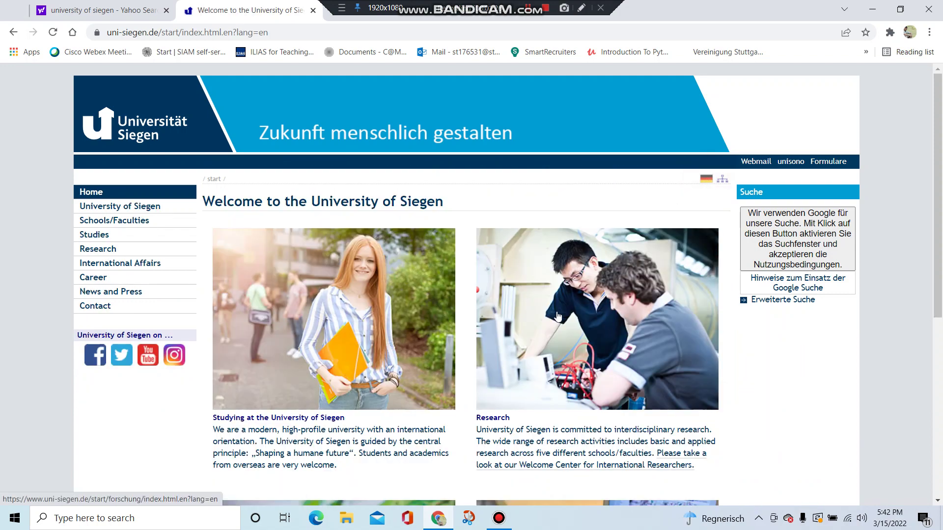
Go through "Studying at the University of Siegen" to the Master's Degree Programs overview
scroll(502, 354, "down", 3)
scroll(502, 354, "up", 3)
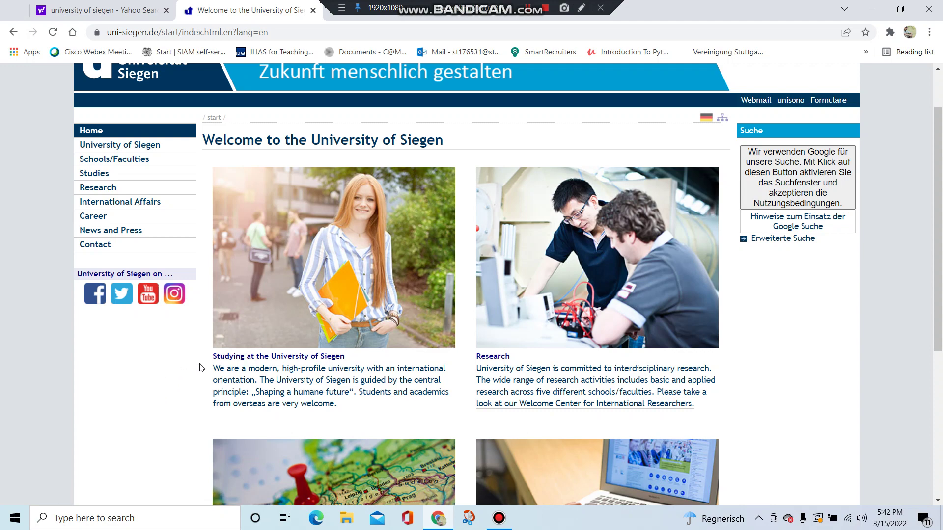
left_click_drag(208, 355, 356, 364)
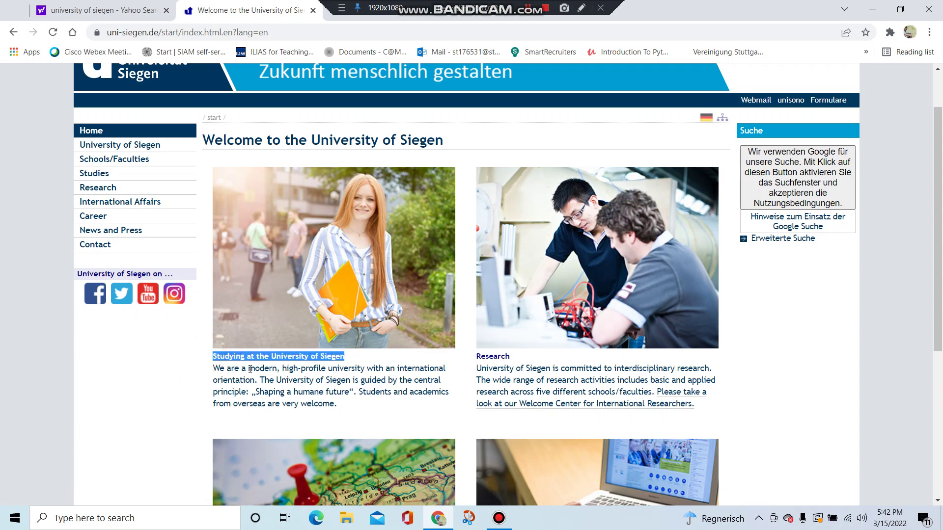
left_click(316, 284)
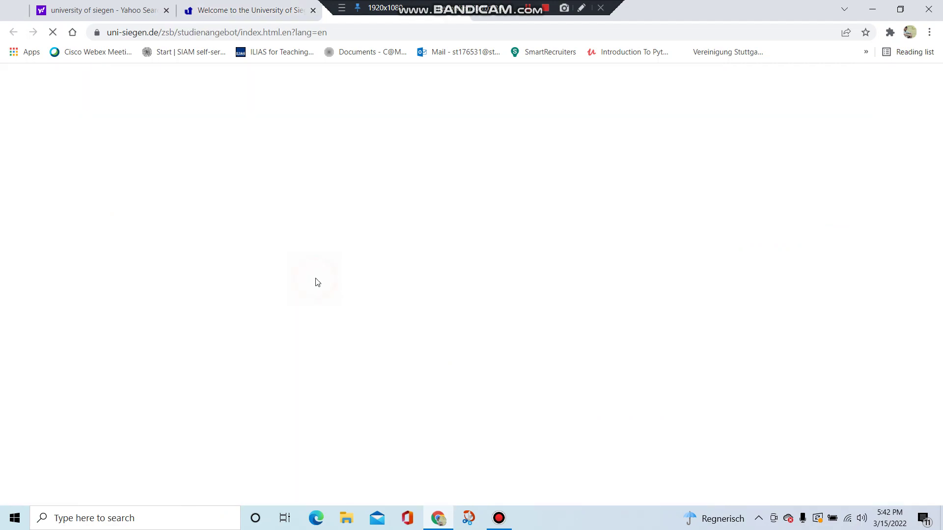
scroll(315, 284, "down", 2)
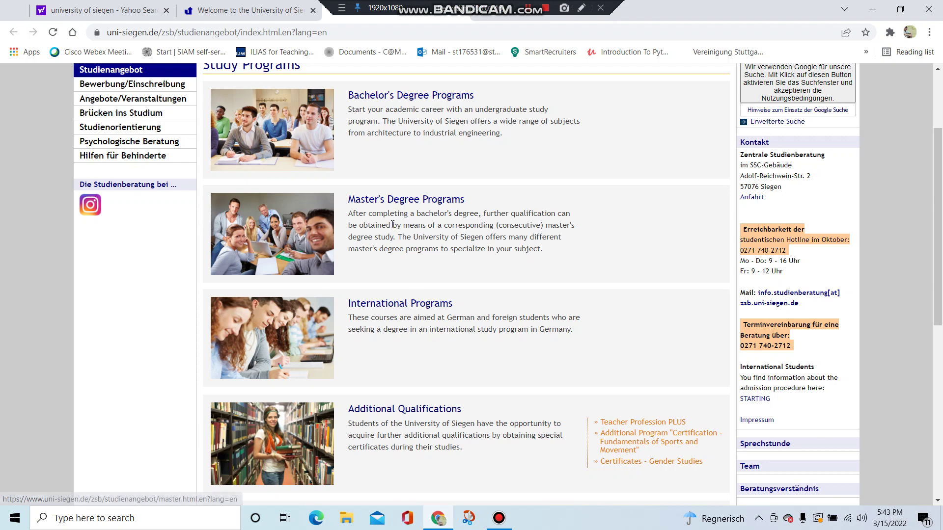
left_click(403, 200)
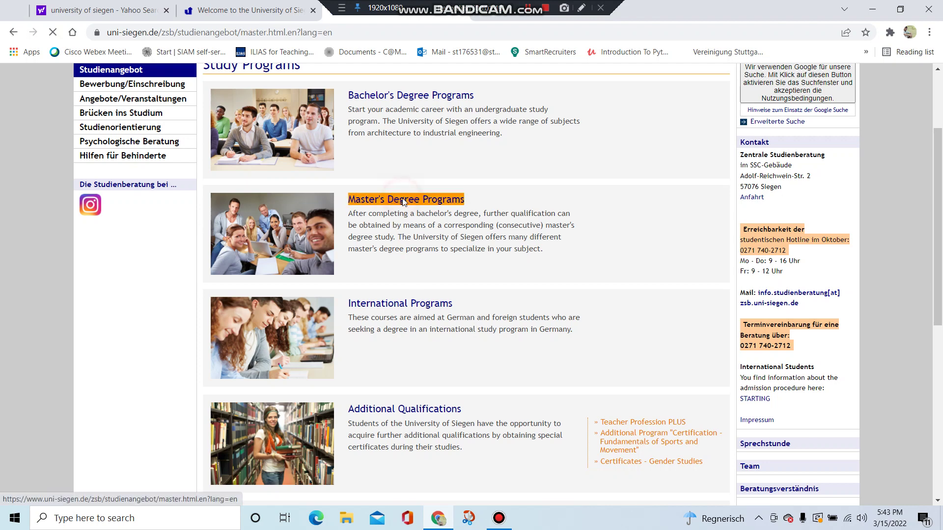
Examine the master's programs listed under each faculty, from Arts and Humanities to Science and Technology
scroll(467, 304, "down", 1)
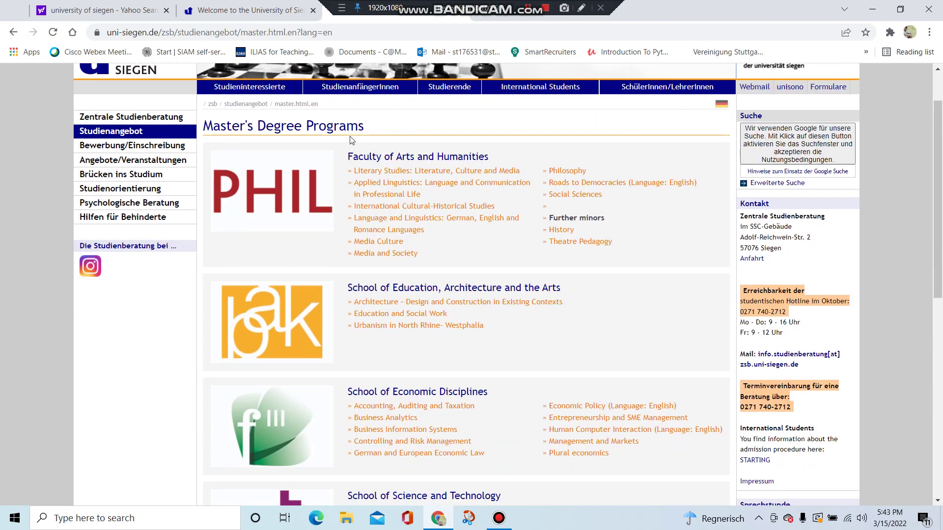
left_click_drag(345, 155, 534, 169)
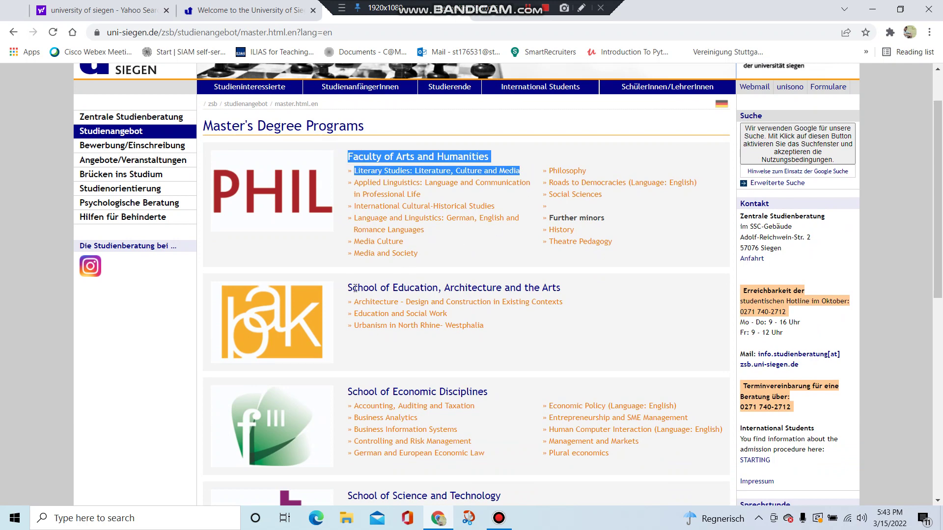
left_click_drag(347, 287, 570, 293)
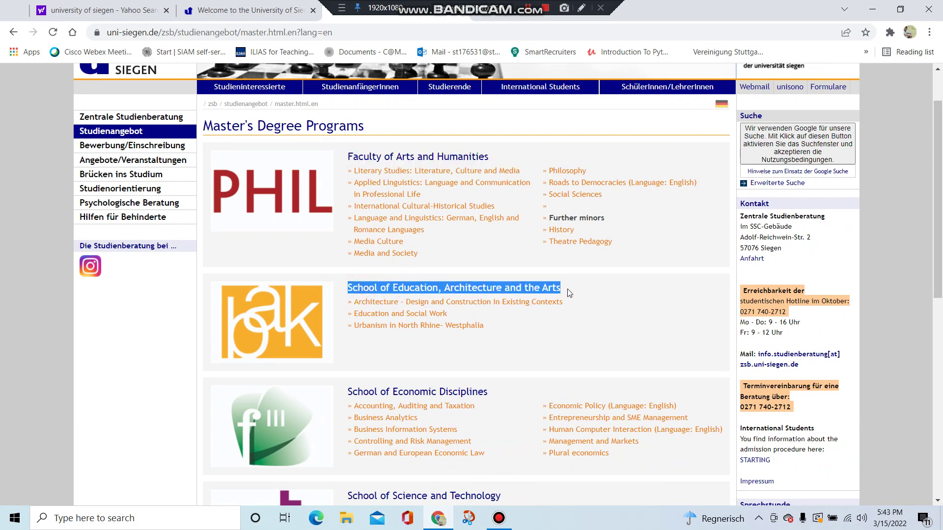
scroll(568, 294, "down", 2)
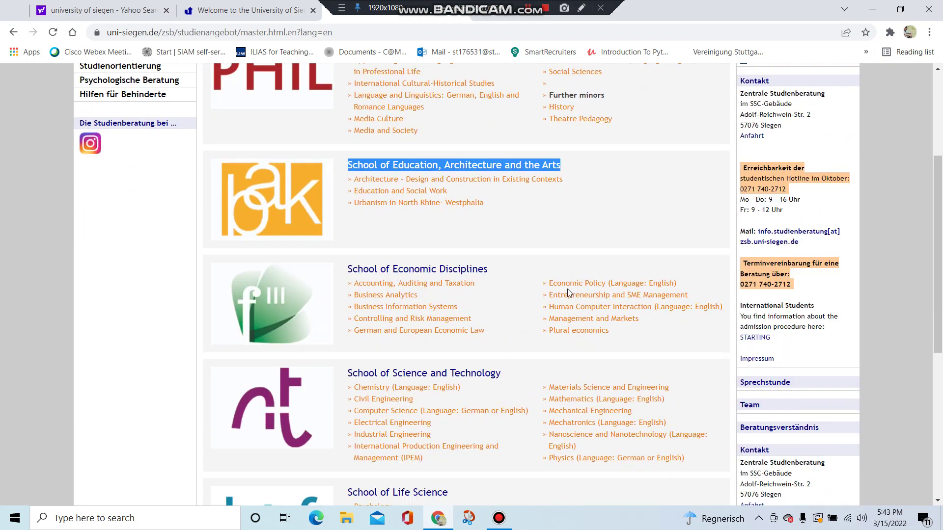
left_click_drag(348, 268, 488, 269)
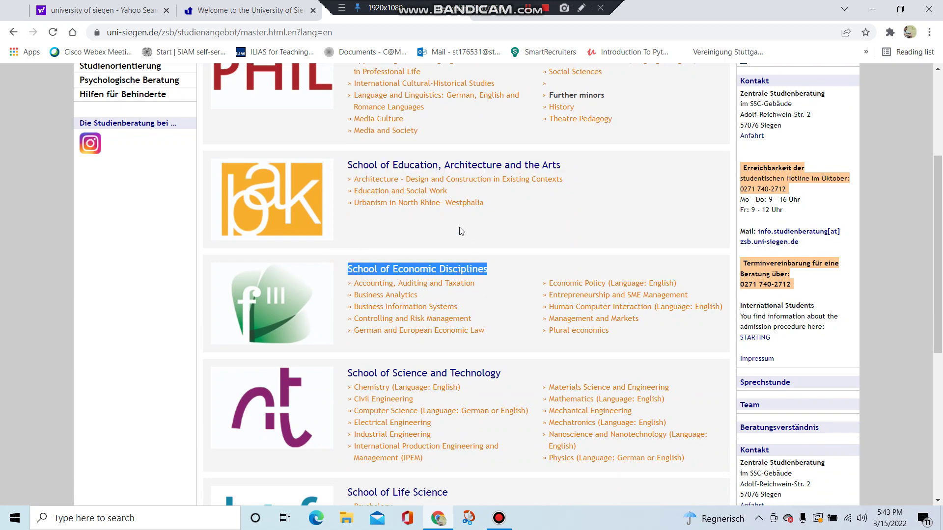
left_click_drag(448, 165, 566, 172)
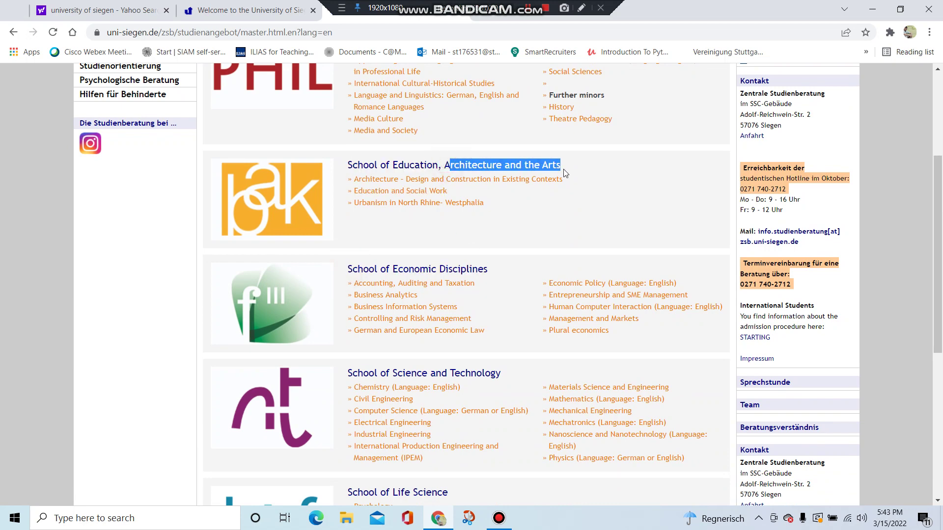
scroll(386, 260, "down", 2)
left_click_drag(389, 250, 506, 253)
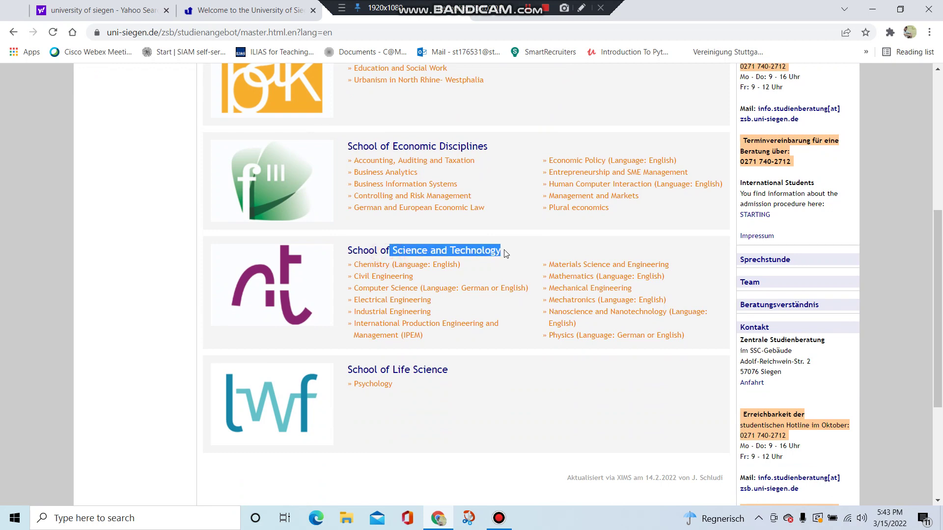
left_click_drag(362, 250, 502, 251)
scroll(503, 261, "down", 1)
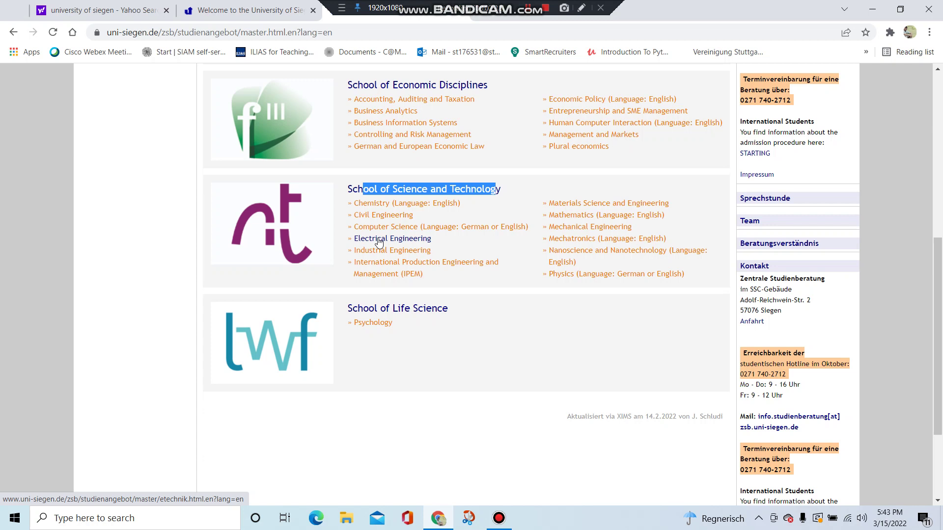
Open the Nanoscience and Nanotechnology program of the School of Science and Technology and review its title and admission restriction
left_click(559, 261)
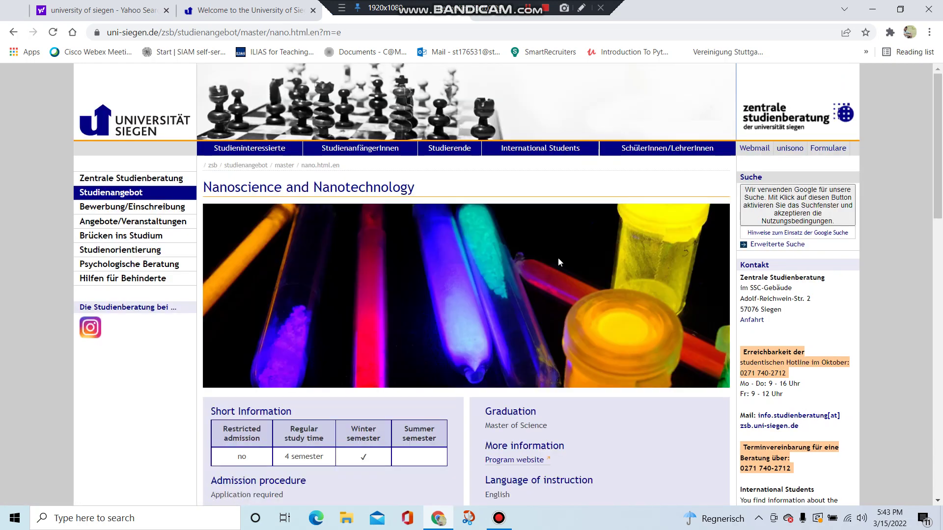
scroll(558, 257, "down", 3)
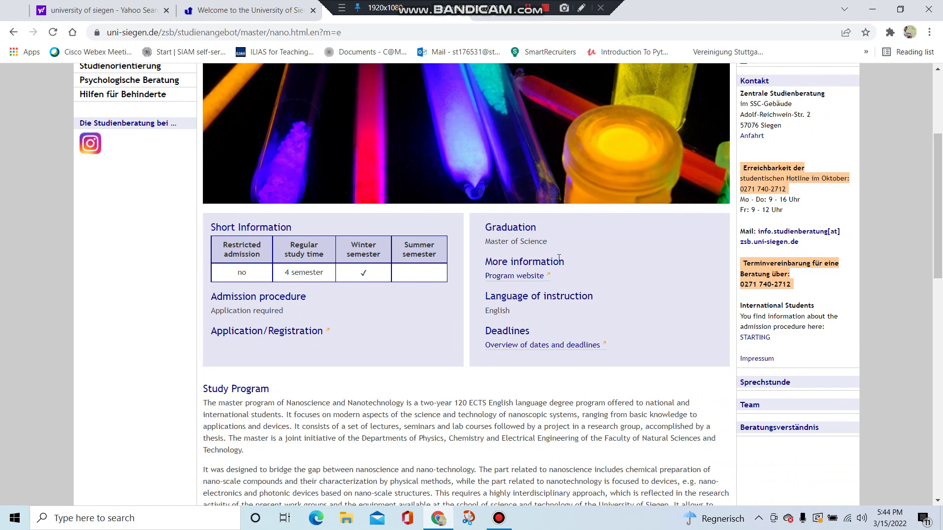
scroll(559, 257, "down", 1)
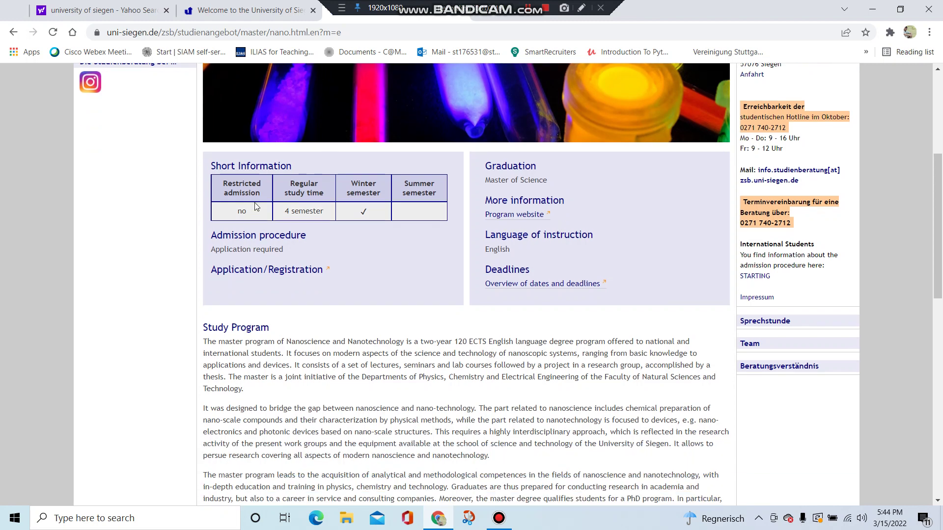
left_click_drag(222, 181, 248, 215)
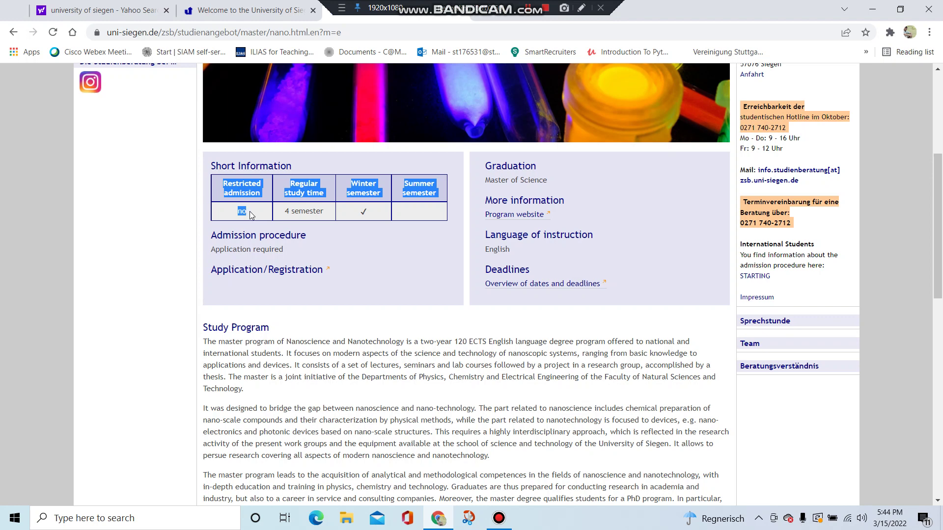
left_click(253, 214)
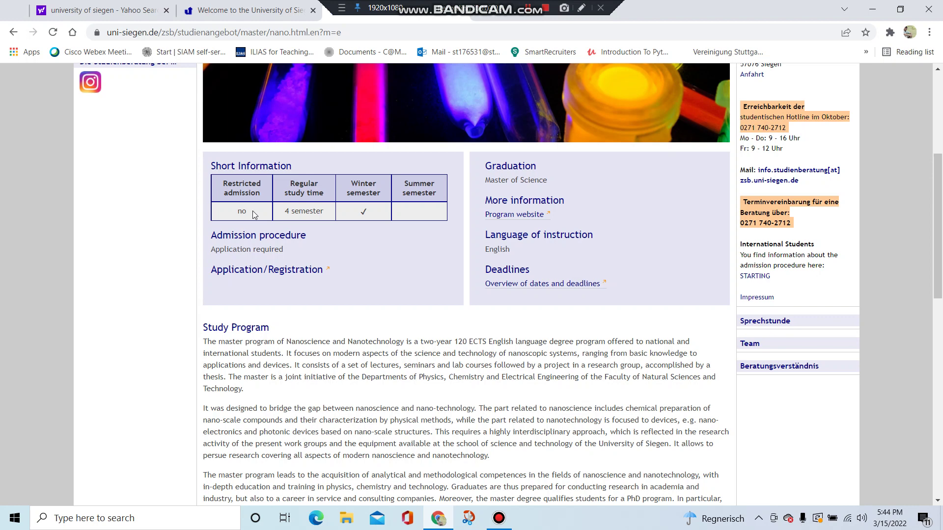
scroll(252, 211, "up", 3)
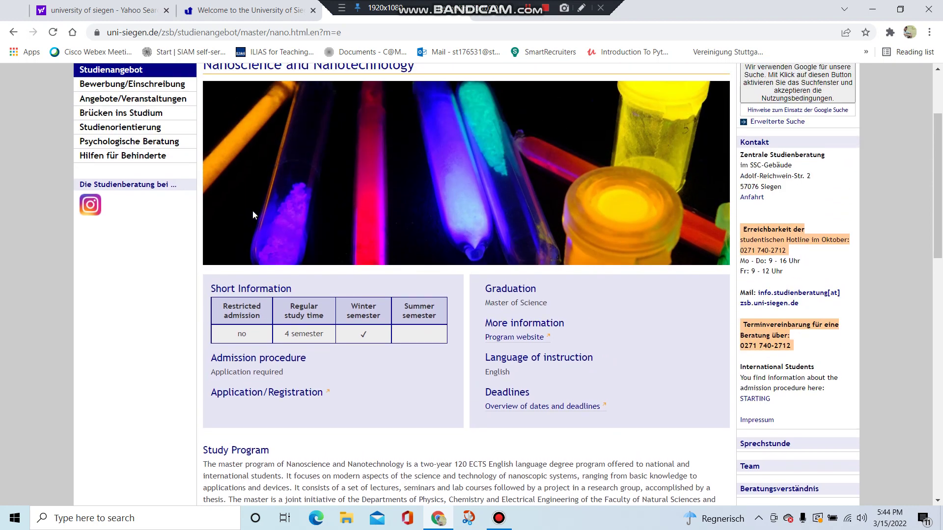
scroll(378, 196, "up", 3)
double_click(206, 187)
left_click_drag(522, 221, 414, 267)
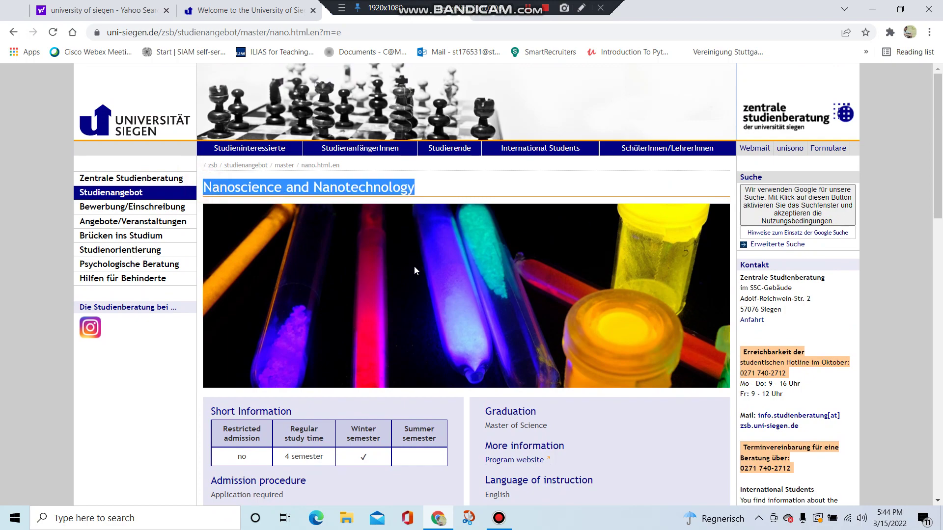
Read the Study Program description of the Nanoscience and Nanotechnology master
scroll(414, 266, "down", 6)
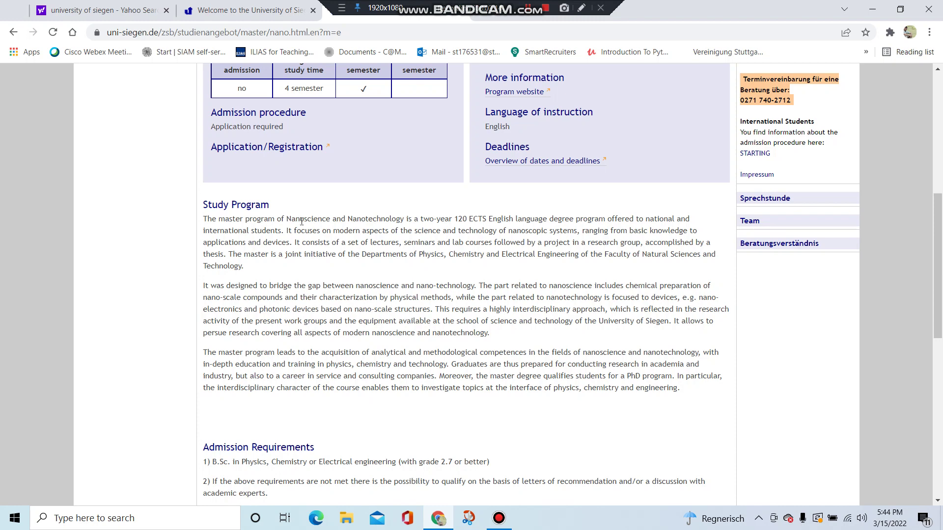
left_click_drag(286, 219, 426, 333)
scroll(430, 336, "down", 3)
scroll(403, 319, "down", 1)
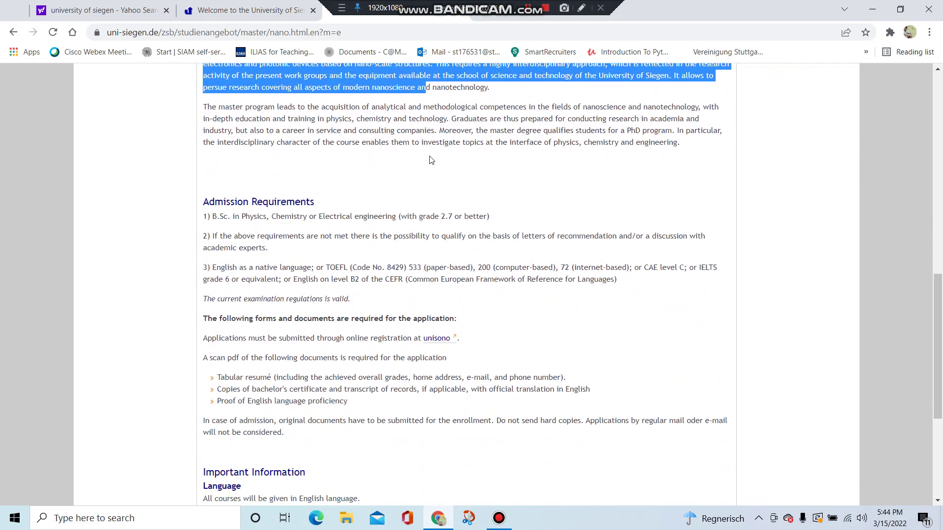
Examine the Admission Requirements for the required bachelor's degree, the minimum grade and the accepted English proficiency levels
left_click(354, 290)
left_click_drag(199, 193, 314, 216)
left_click(314, 216)
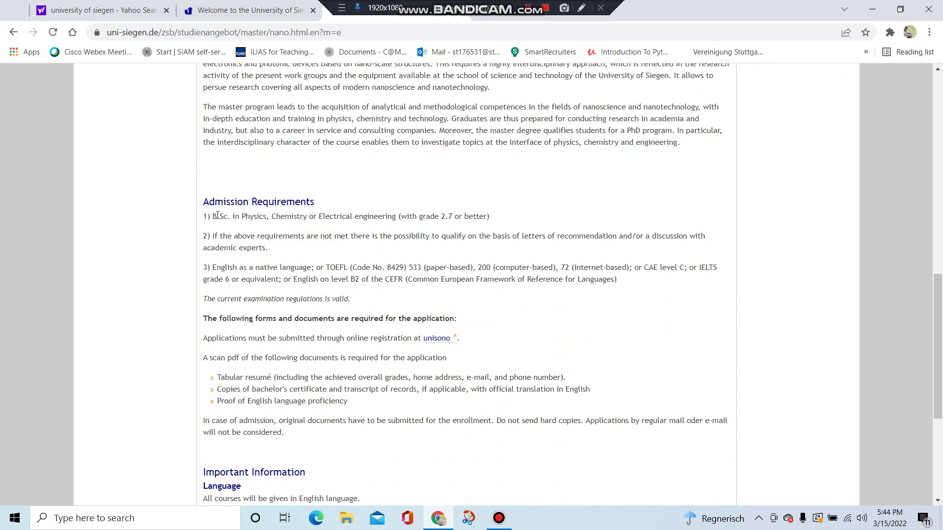
left_click_drag(216, 216, 507, 223)
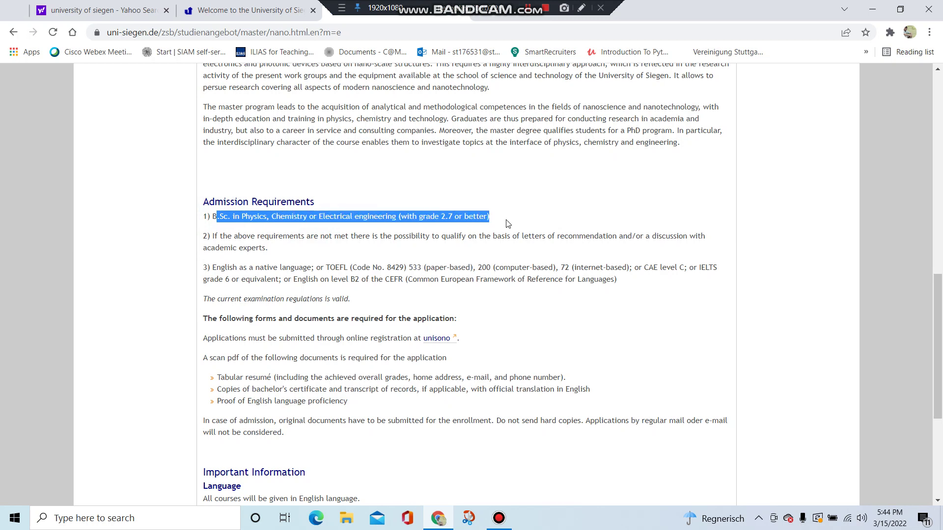
left_click(508, 224)
scroll(507, 224, "down", 1)
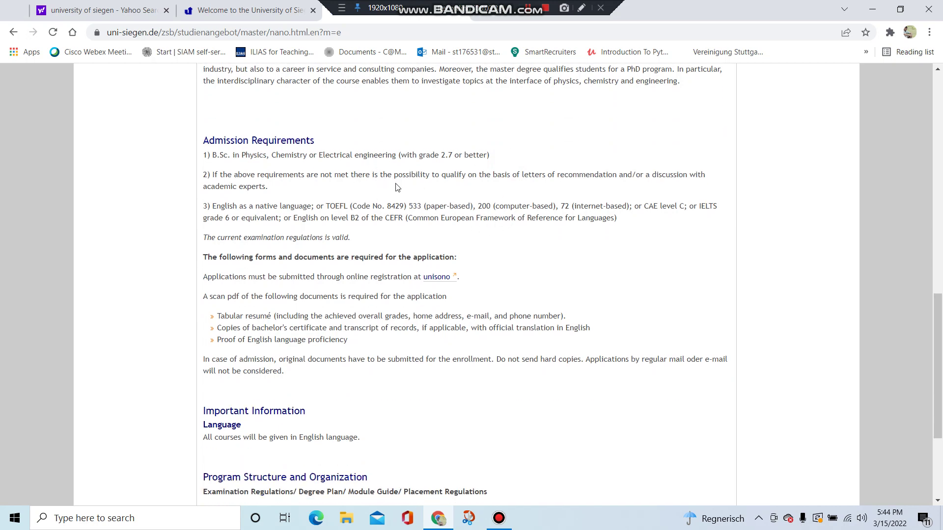
scroll(395, 184, "down", 1)
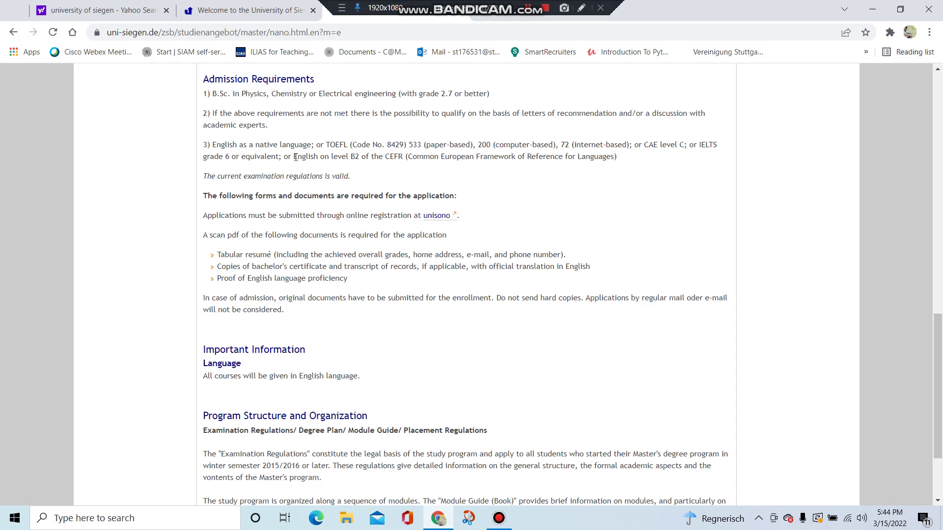
left_click_drag(294, 157, 399, 155)
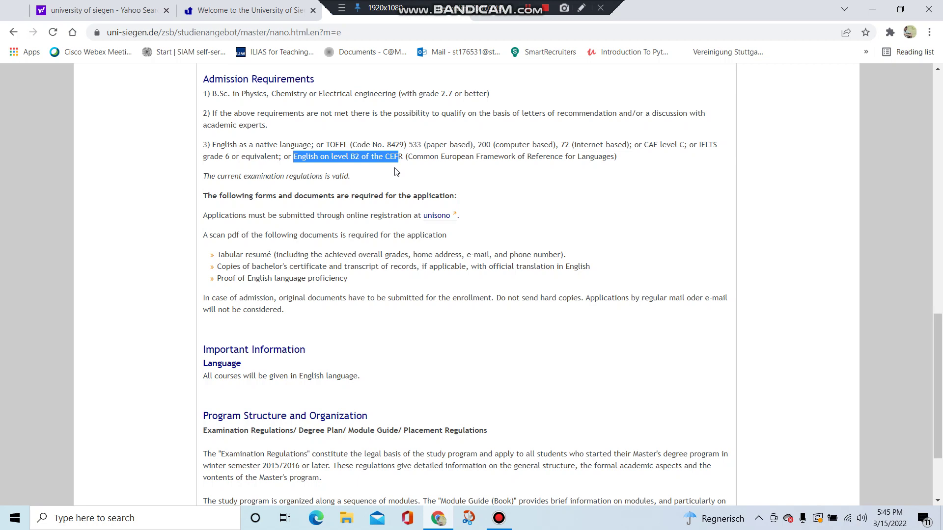
Review the list of documents required for the application, and return to the program's short information
scroll(379, 177, "down", 3)
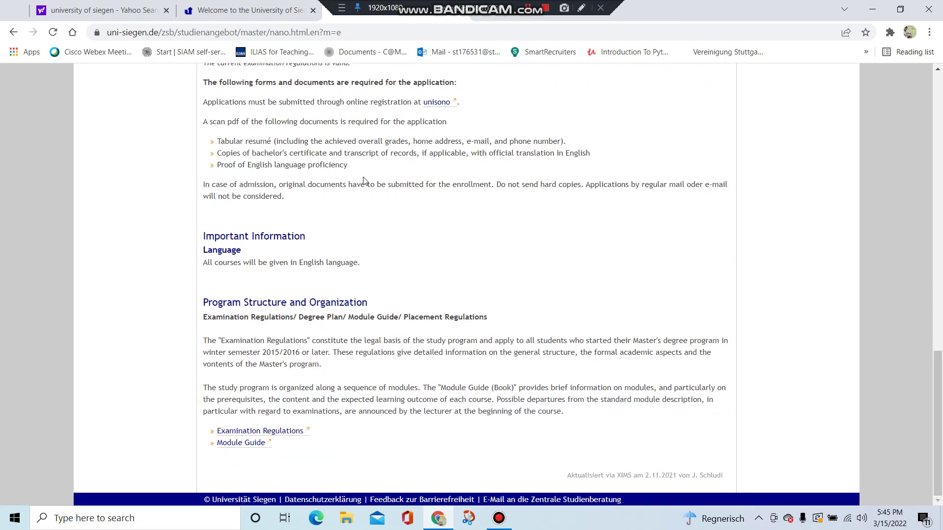
left_click(213, 138)
left_click_drag(222, 139, 288, 154)
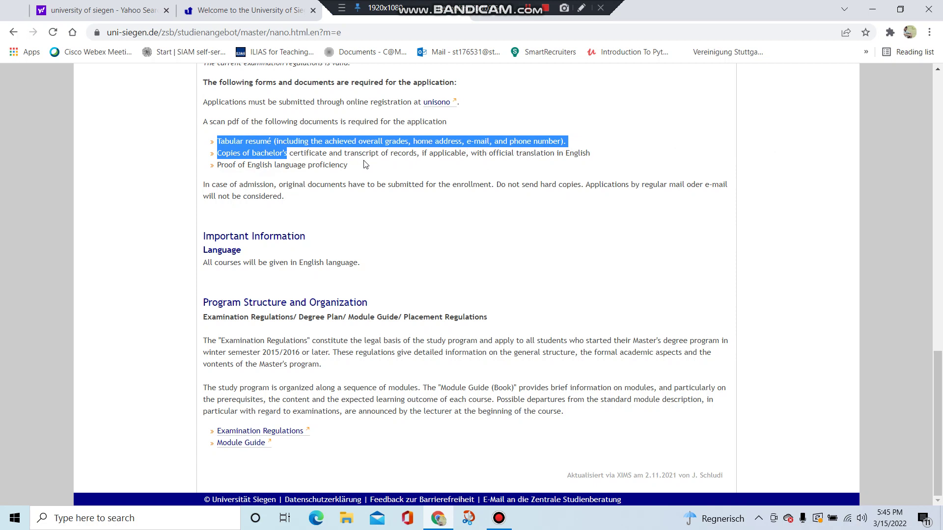
left_click(353, 168)
left_click_drag(320, 161, 199, 145)
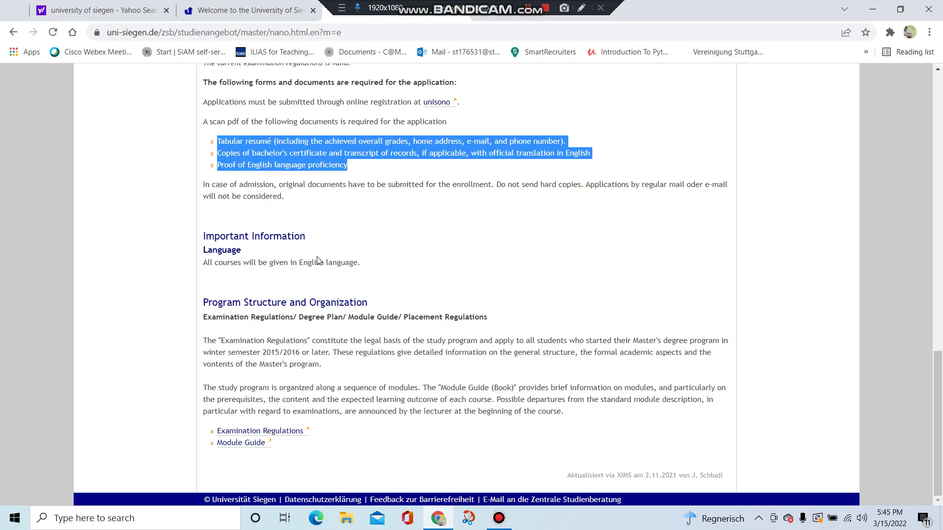
scroll(318, 260, "up", 15)
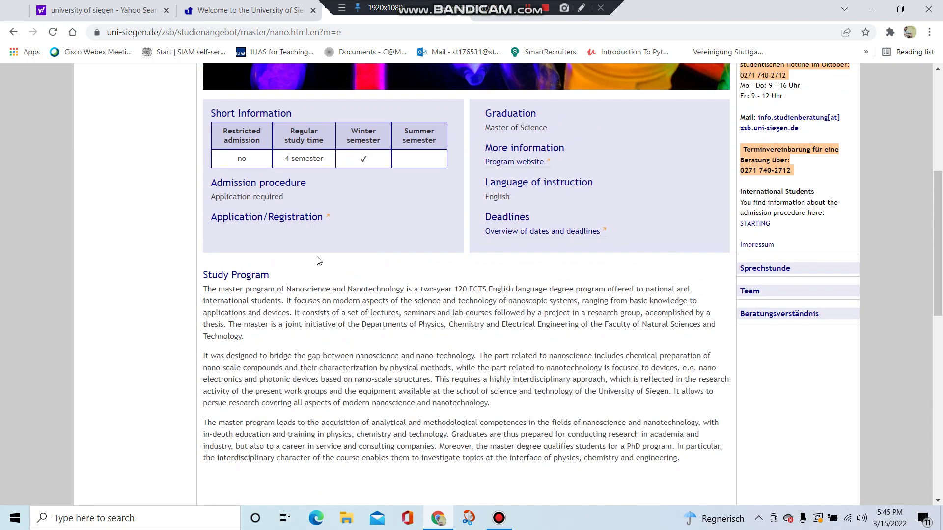
Open the Application/Registration portal linked in the program's short information
left_click(306, 226)
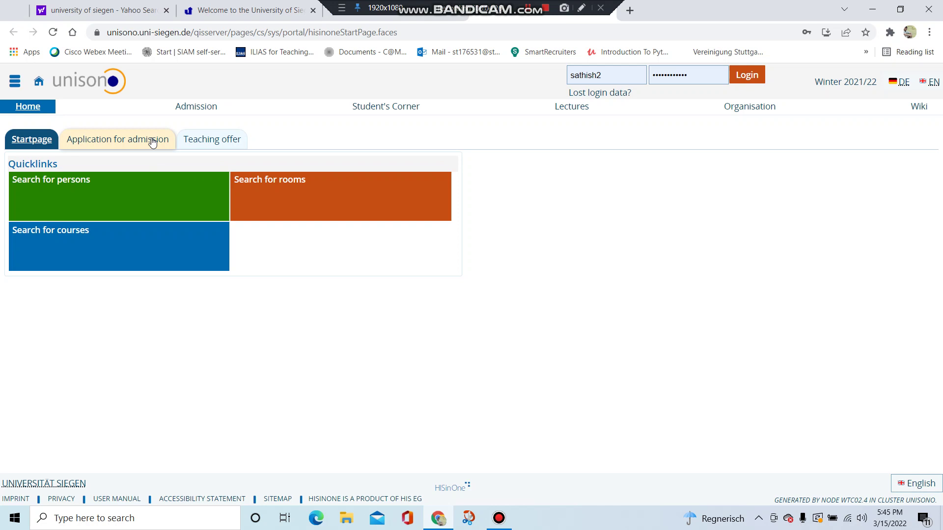
Try to log in to the portal with the prefilled username and password, and dismiss the login error
double_click(602, 75)
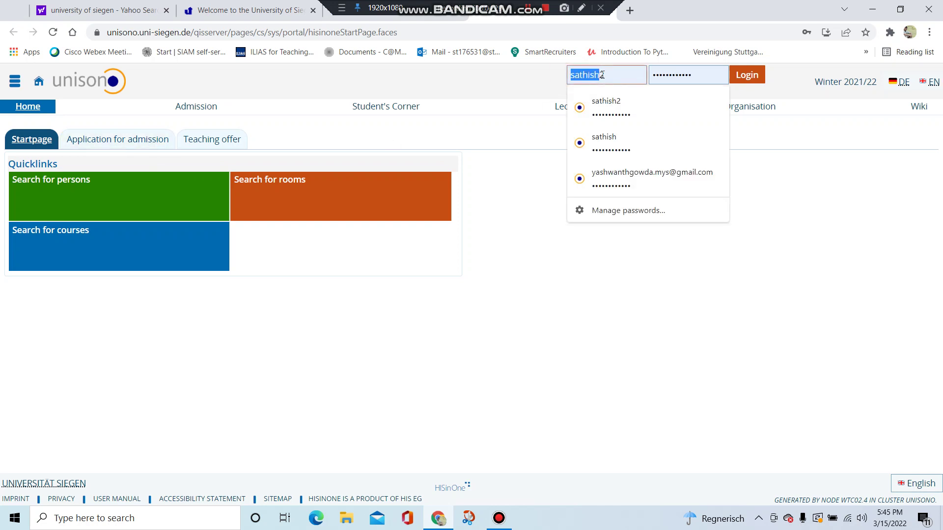
double_click(653, 73)
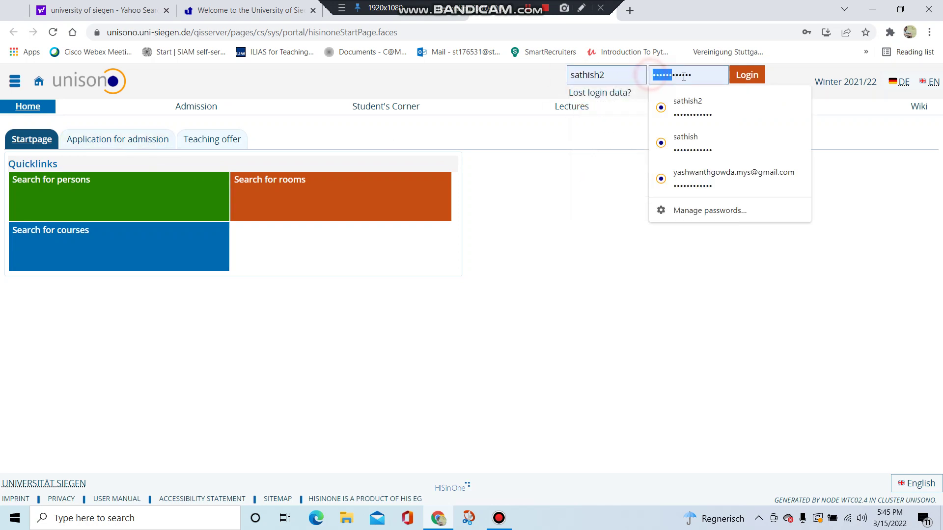
left_click(747, 75)
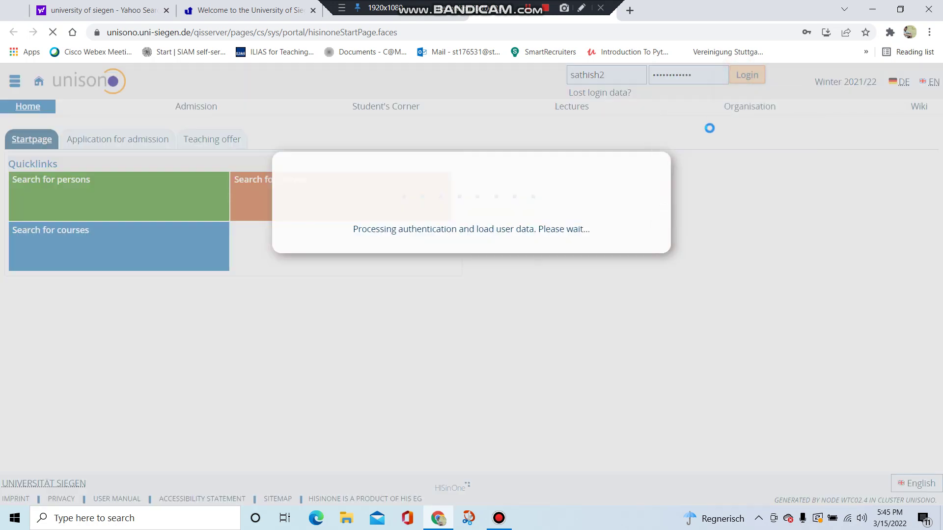
left_click_drag(369, 194, 584, 221)
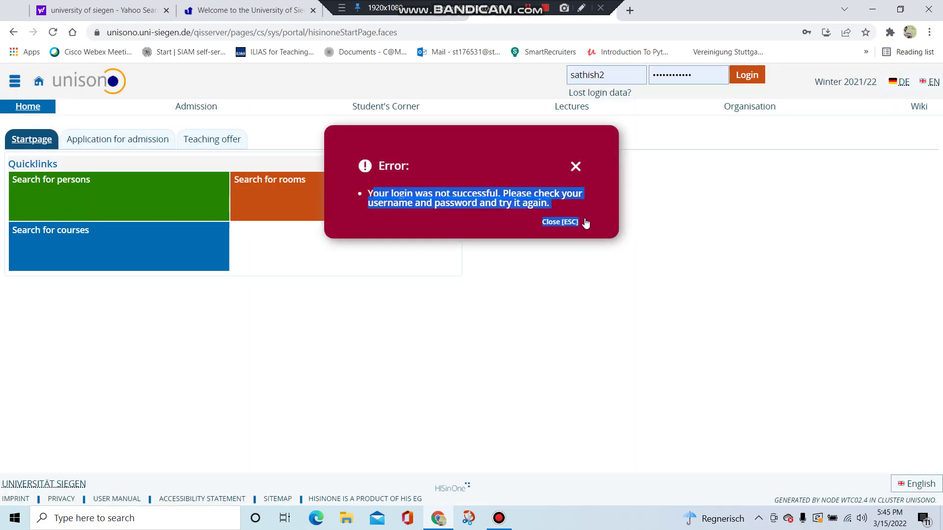
left_click(693, 237)
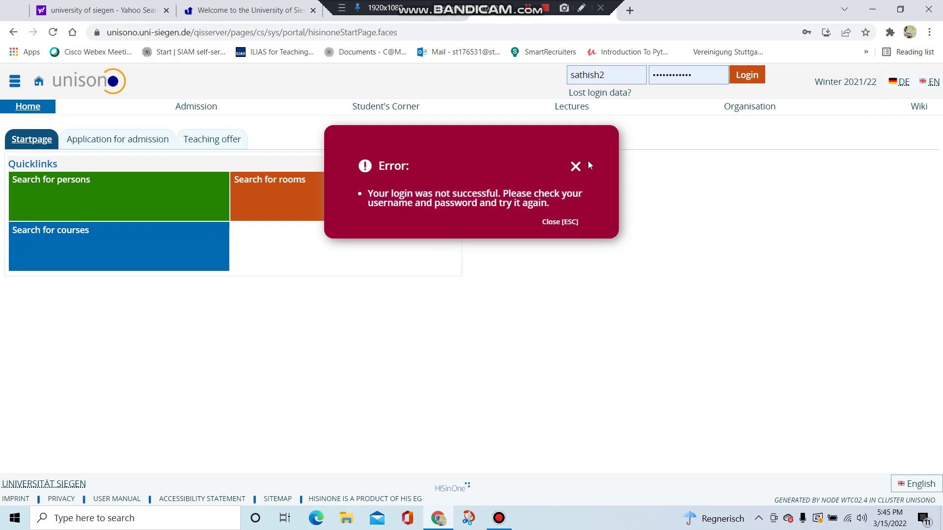
left_click(575, 166)
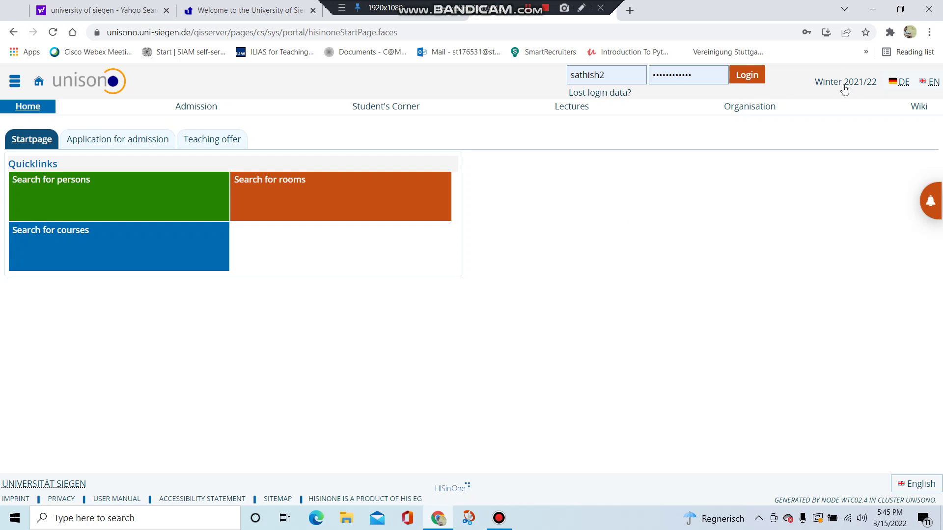
Open the registration form for online application and look over its personal, contact and password fields
left_click(95, 143)
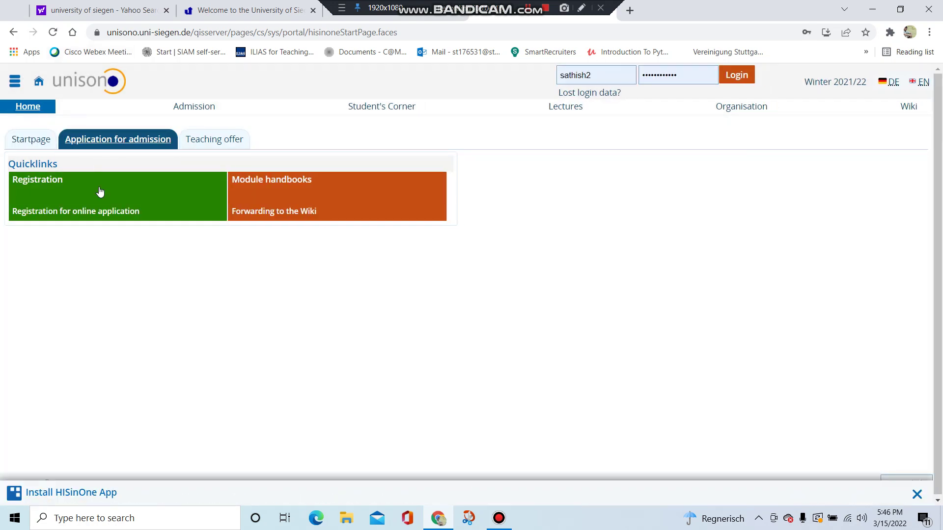
left_click(105, 204)
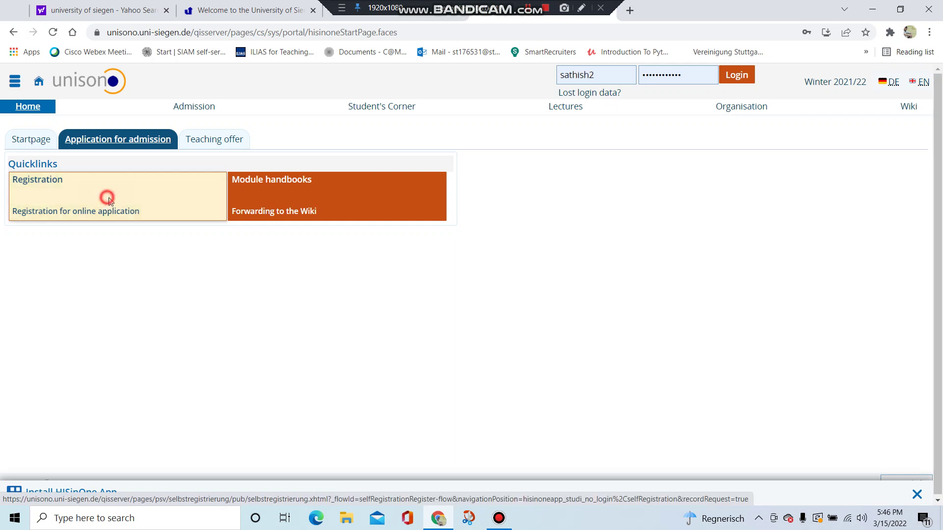
scroll(496, 265, "down", 10)
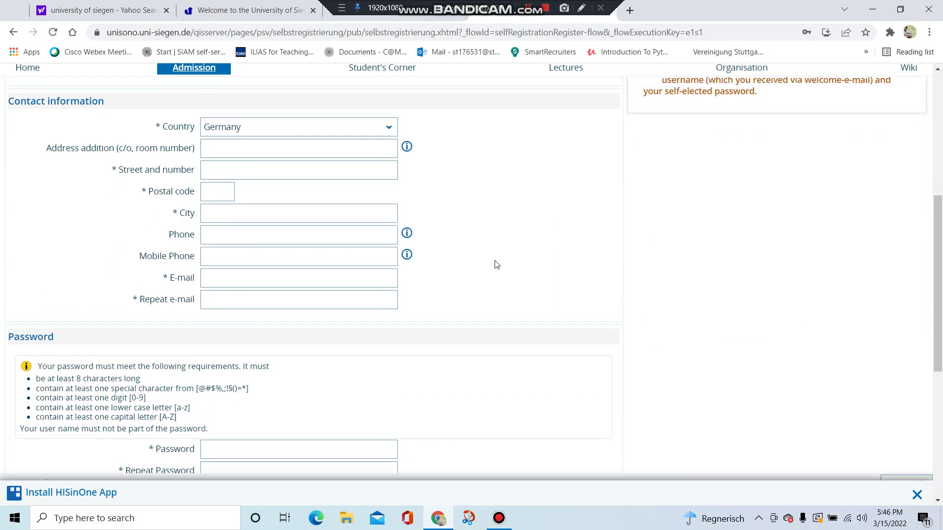
scroll(495, 264, "up", 10)
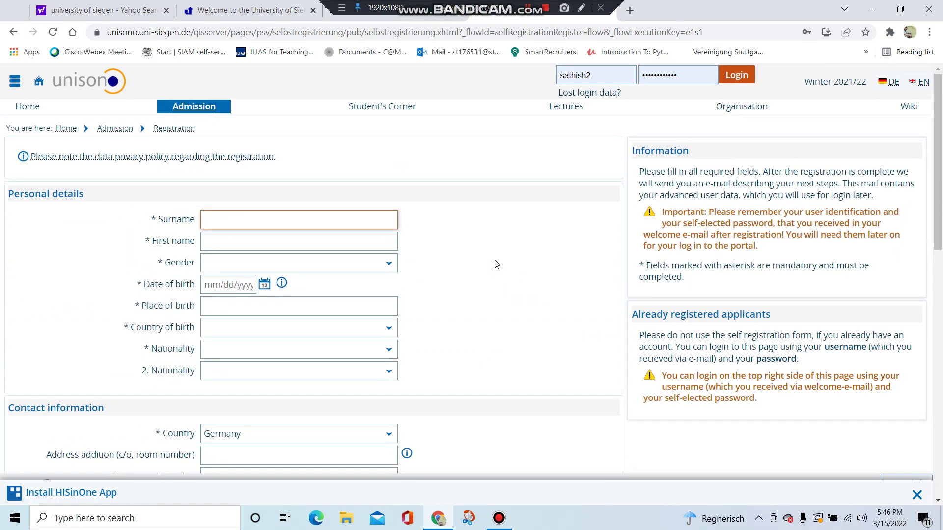
scroll(493, 264, "down", 10)
scroll(493, 263, "up", 10)
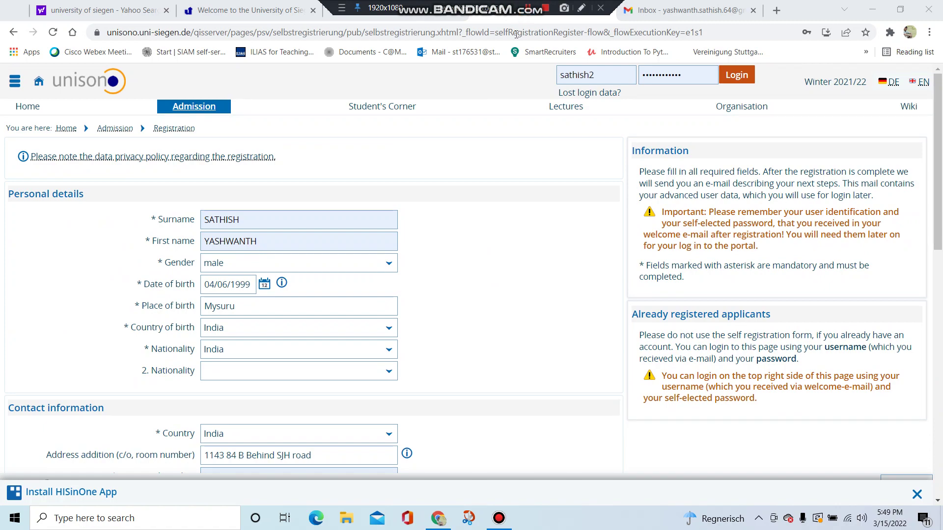
Check the completed registration form and submit it, declining to save the password in the browser
scroll(461, 251, "down", 9)
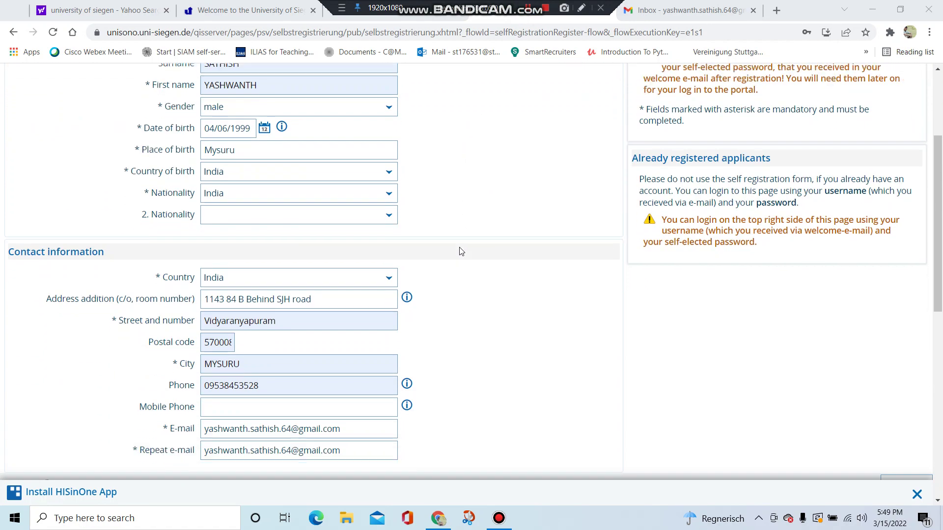
scroll(461, 251, "down", 4)
scroll(460, 252, "up", 13)
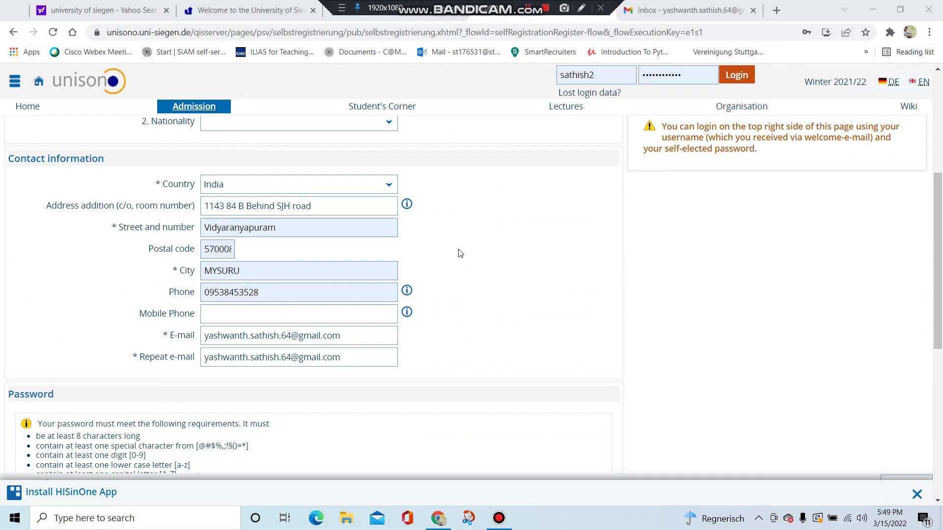
scroll(460, 253, "down", 13)
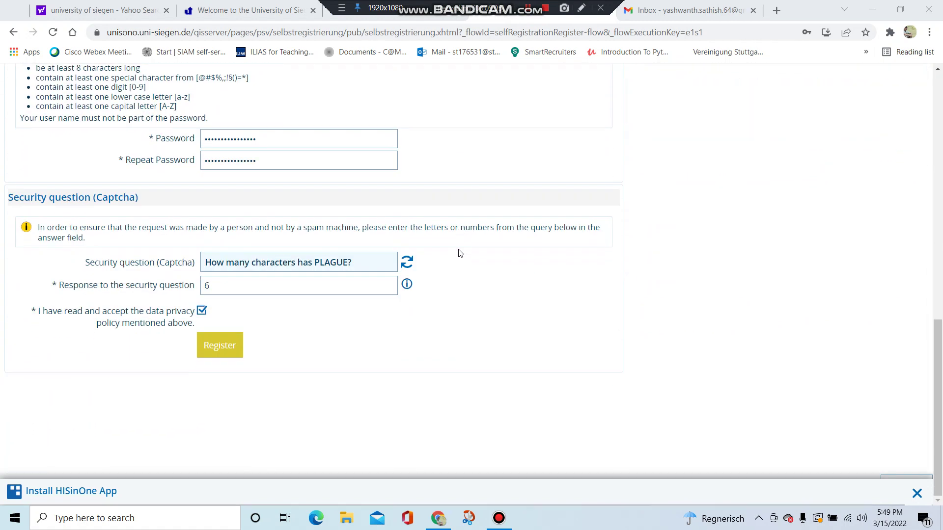
left_click(239, 342)
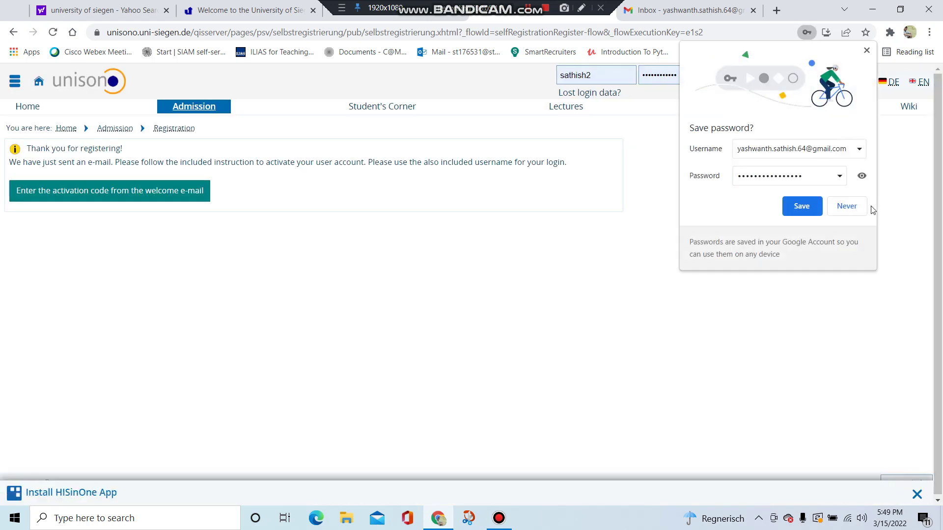
left_click(851, 206)
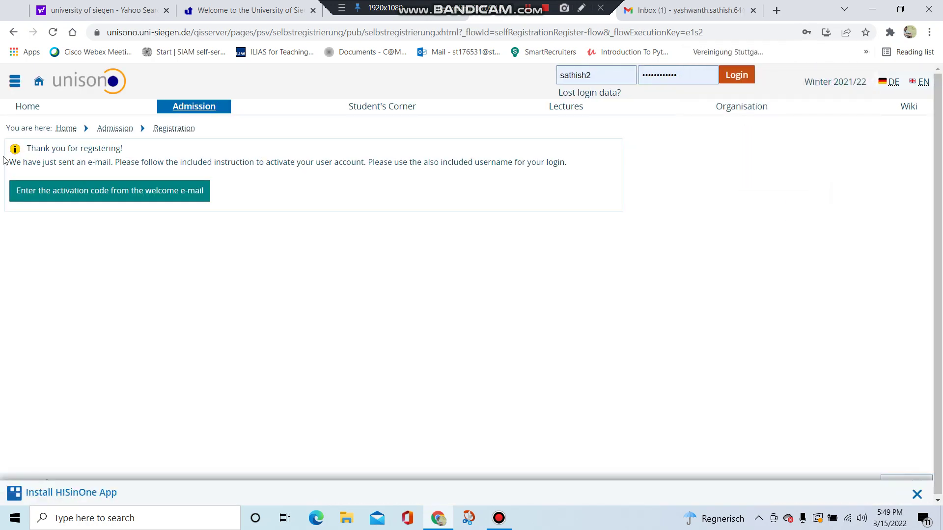
Read the account activation notice and open the "Online Application: Registration" e-mail in Gmail
left_click_drag(3, 160, 416, 163)
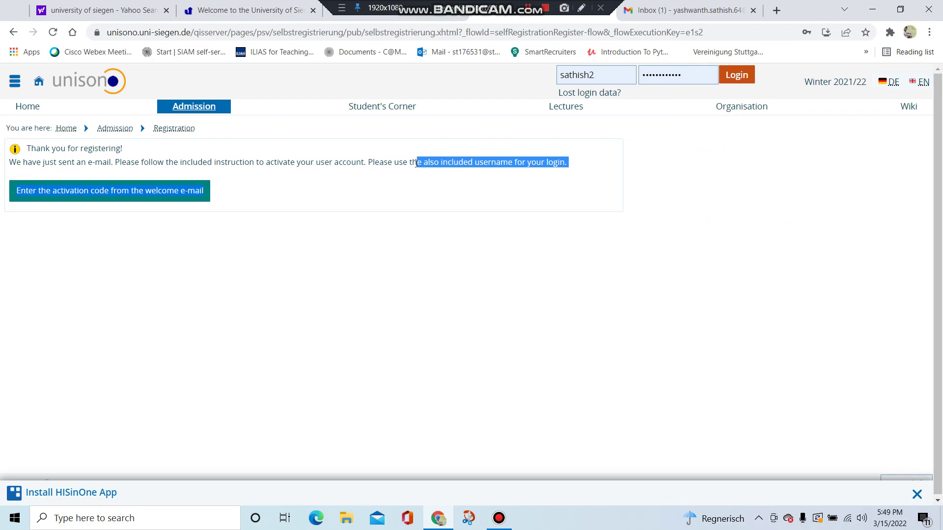
left_click(414, 176)
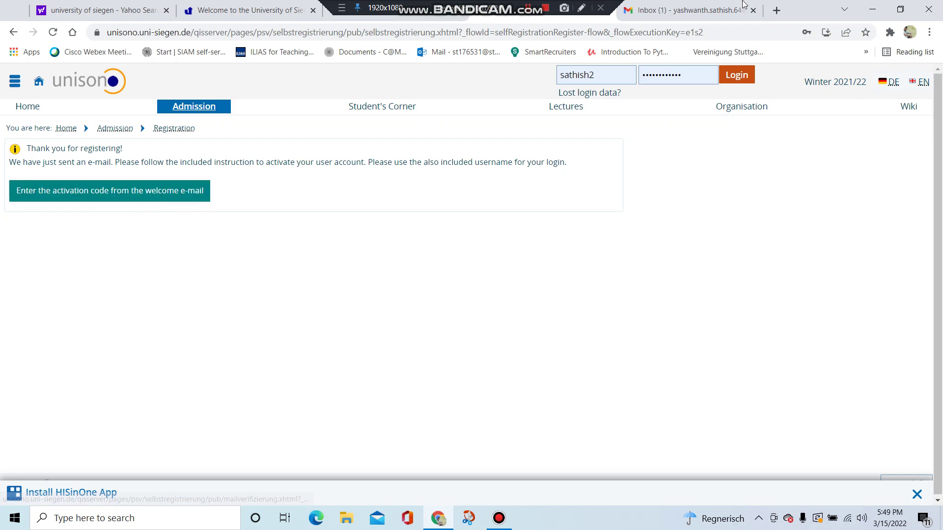
left_click(707, 10)
left_click(395, 179)
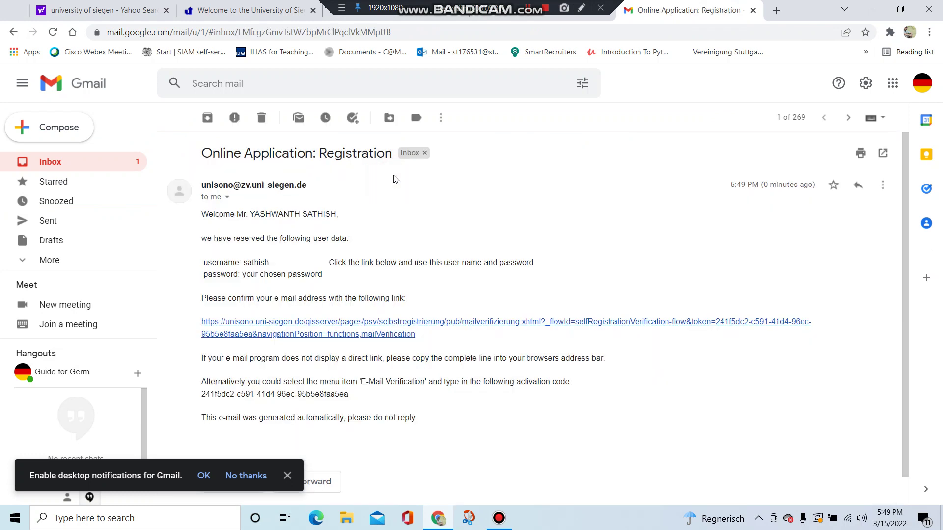
Check the username and password information in the registration e-mail, and verify the e-mail address through its confirmation link
scroll(394, 180, "down", 1)
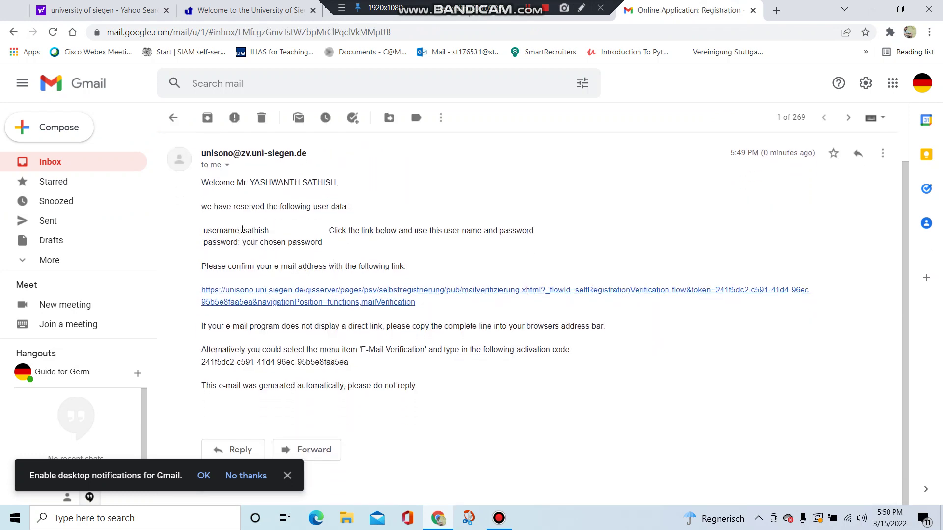
left_click_drag(269, 230, 248, 229)
left_click_drag(324, 243, 241, 230)
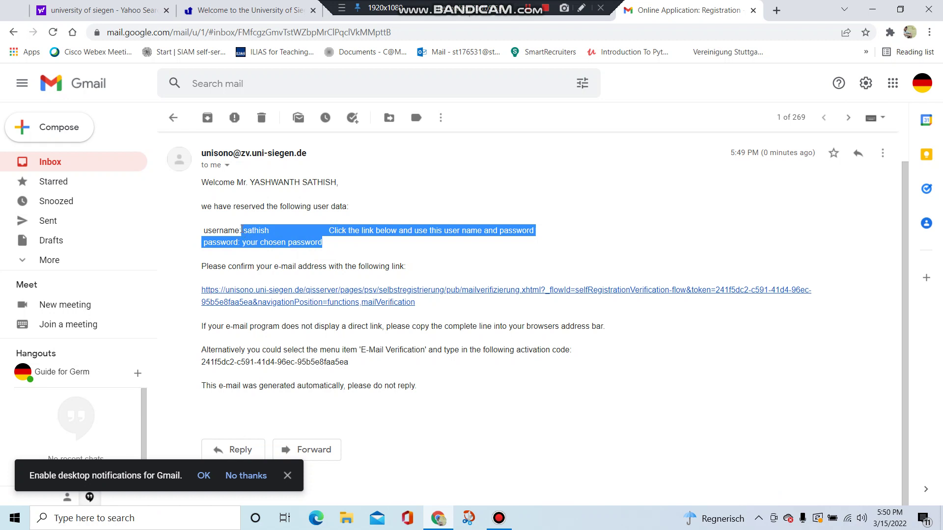
left_click(251, 256)
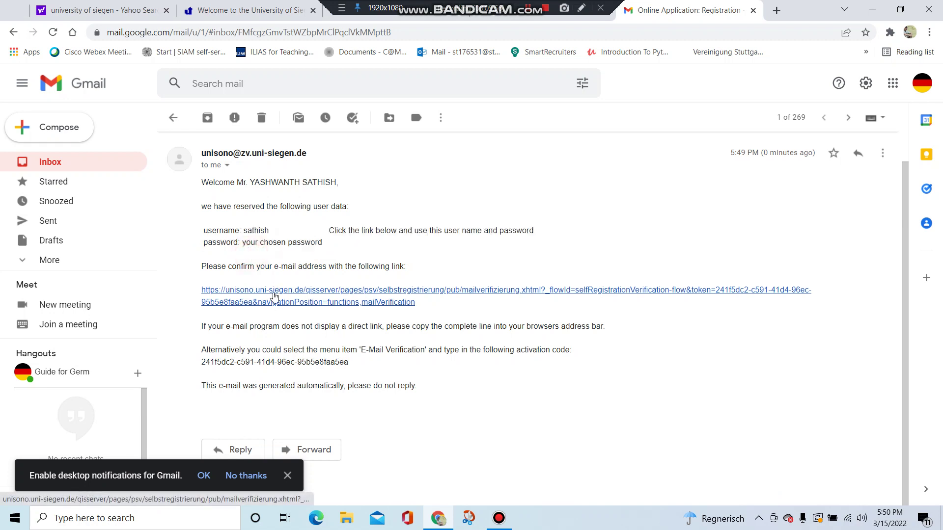
left_click(274, 295)
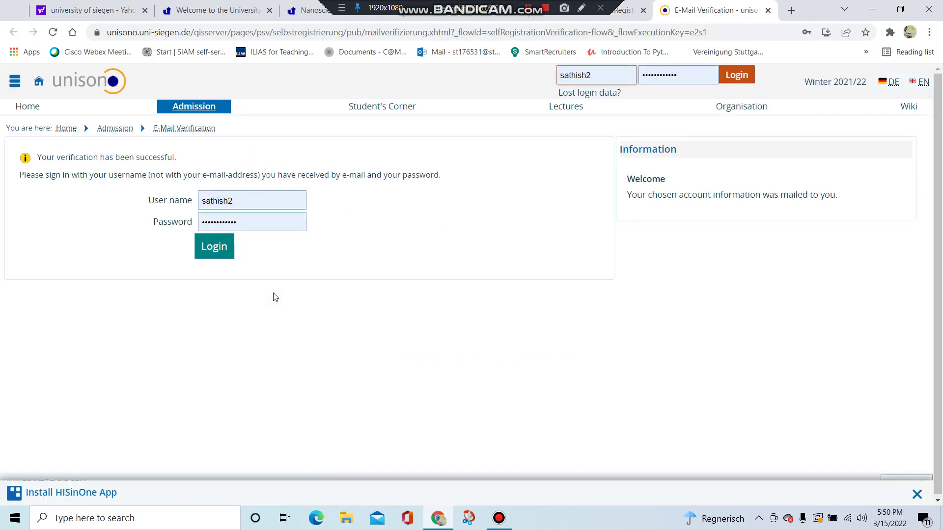
Replace the prefilled user name in the verification page's login form with the username from the registration e-mail
left_click(249, 199)
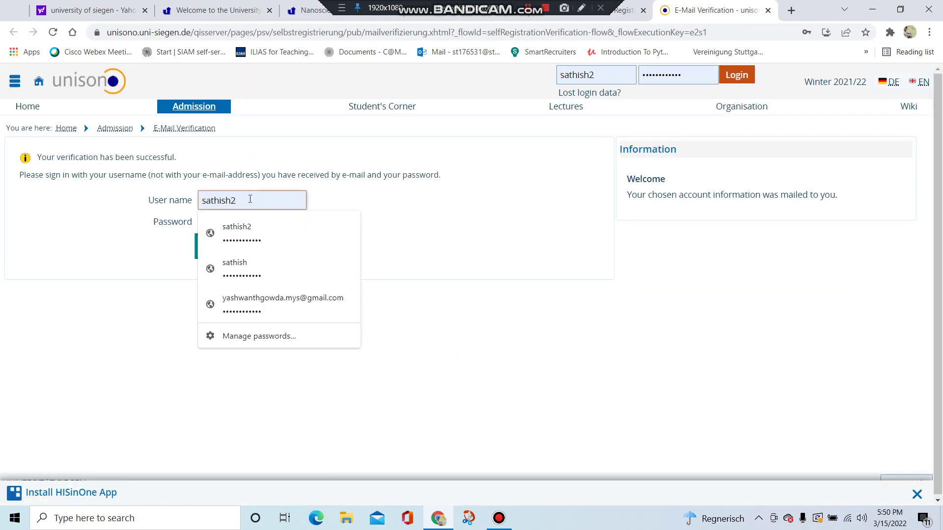
key("BackSpace")
key("BackSpace")
key("BackSpace")
key("BackSpace")
key("BackSpace")
key("BackSpace")
key("BackSpace")
key("BackSpace")
type("sathish")
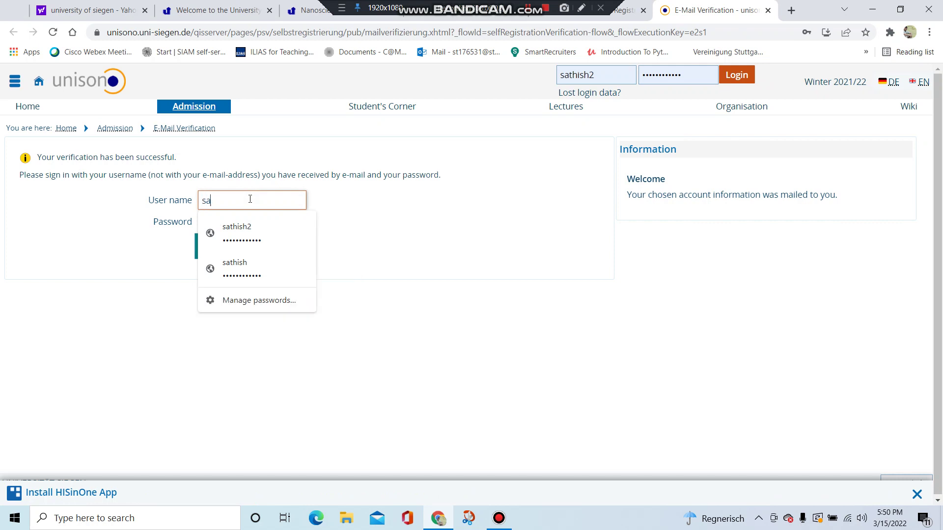
Replace the prefilled password with the chosen account password, log in, and decline updating the saved password
left_click(370, 222)
left_click(270, 219)
left_click(271, 220)
key("BackSpace")
key("BackSpace")
key("BackSpace")
key("BackSpace")
key("BackSpace")
key("BackSpace")
key("BackSpace")
key("BackSpace")
key("BackSpace")
key("BackSpace")
key("BackSpace")
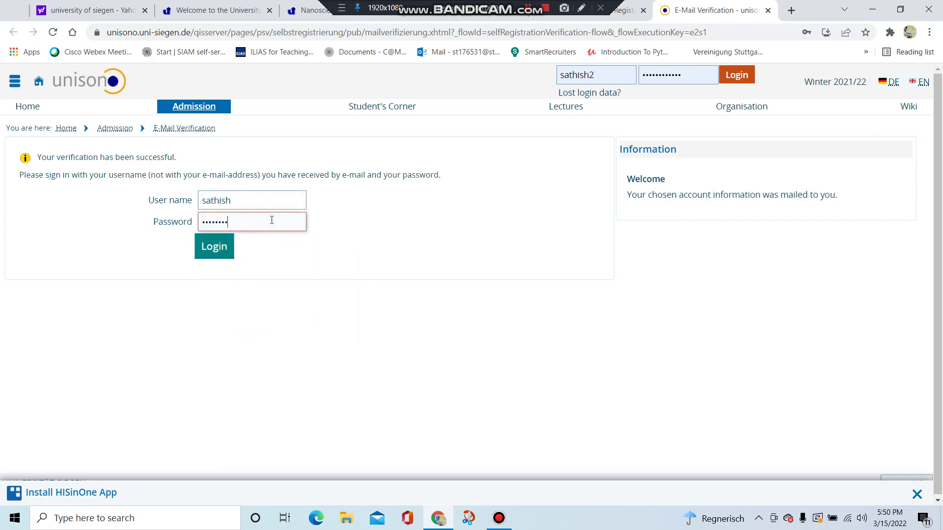
type("••••••••••••••")
left_click(205, 246)
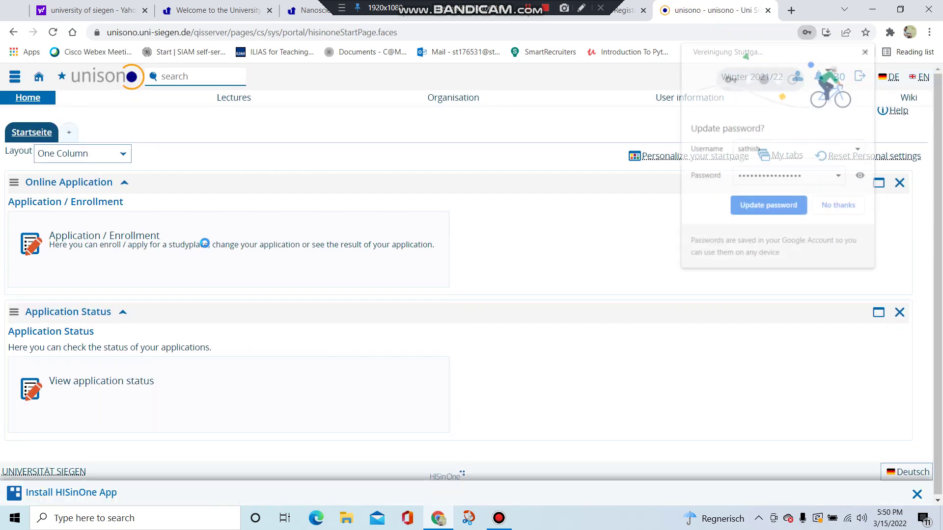
left_click(840, 206)
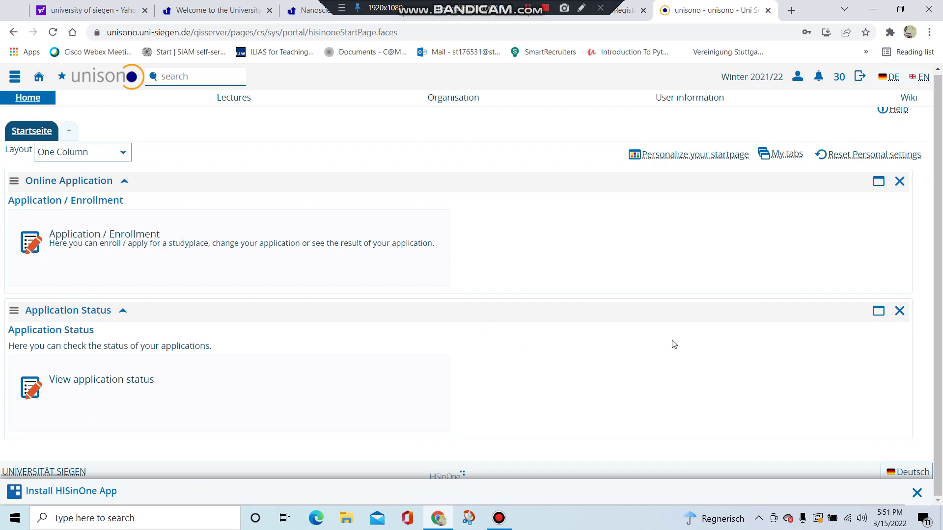
Open the Application / Enrollment section and decline e-mail notifications about application status changes
left_click(762, 76)
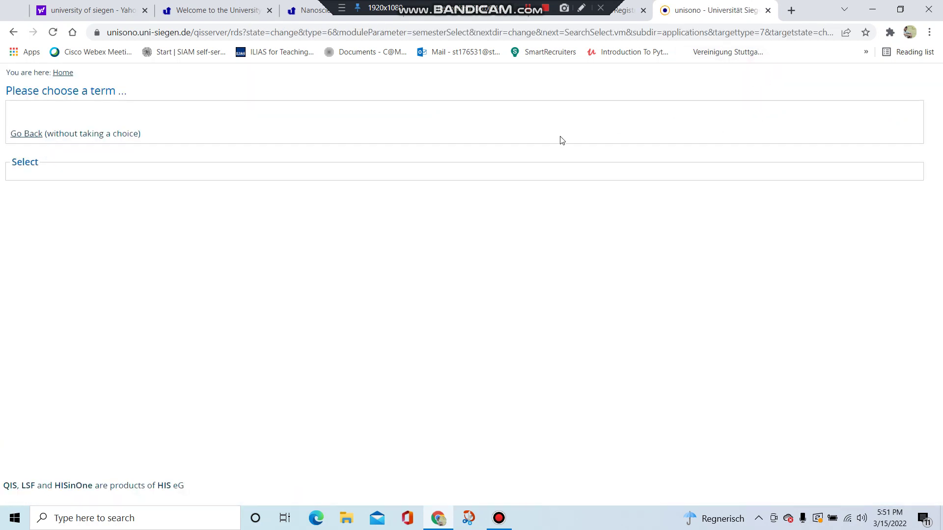
left_click(13, 32)
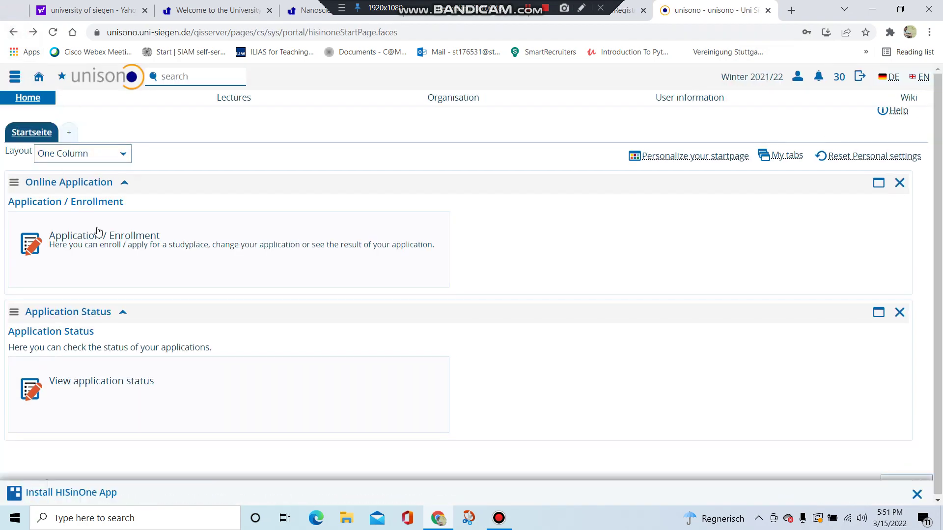
left_click(121, 248)
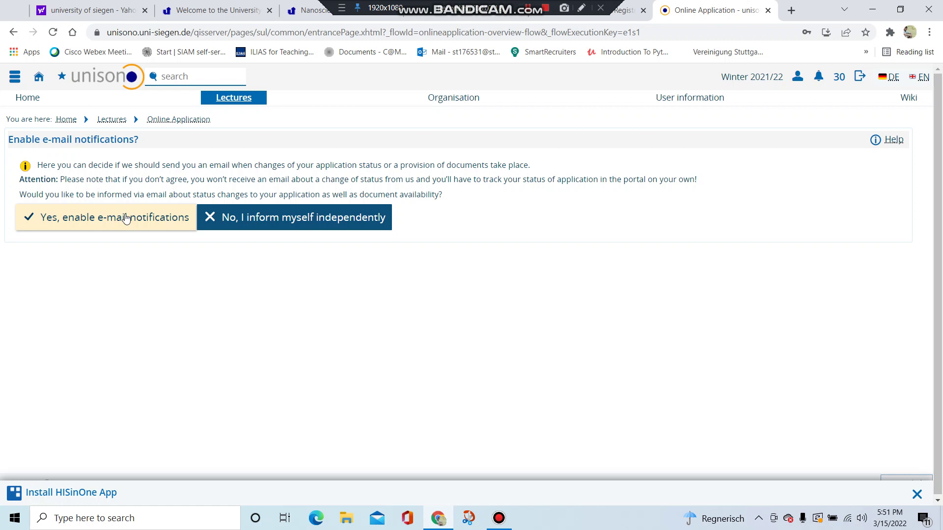
left_click(235, 228)
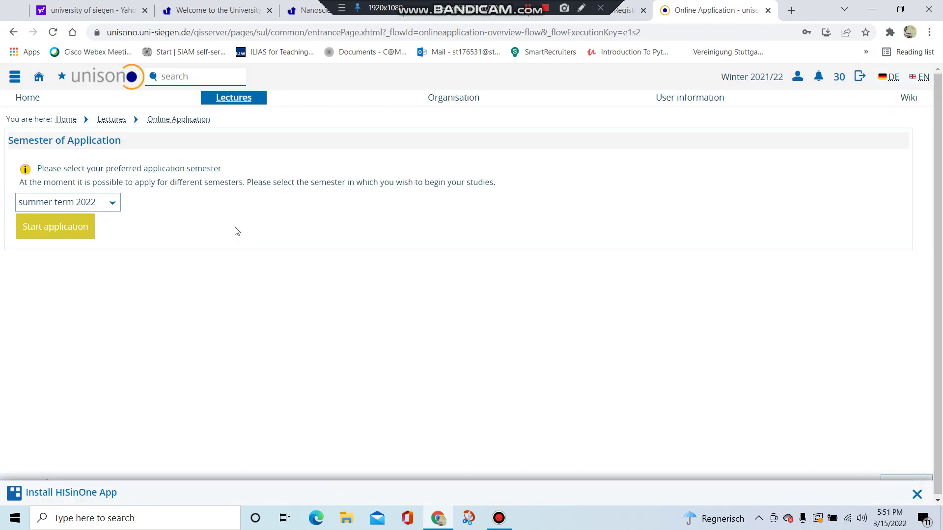
Select winter term 2022/23 as the semester of application and start the application
left_click(91, 204)
left_click(92, 165)
left_click_drag(93, 165, 216, 168)
left_click(200, 218)
left_click(79, 205)
left_click(53, 208)
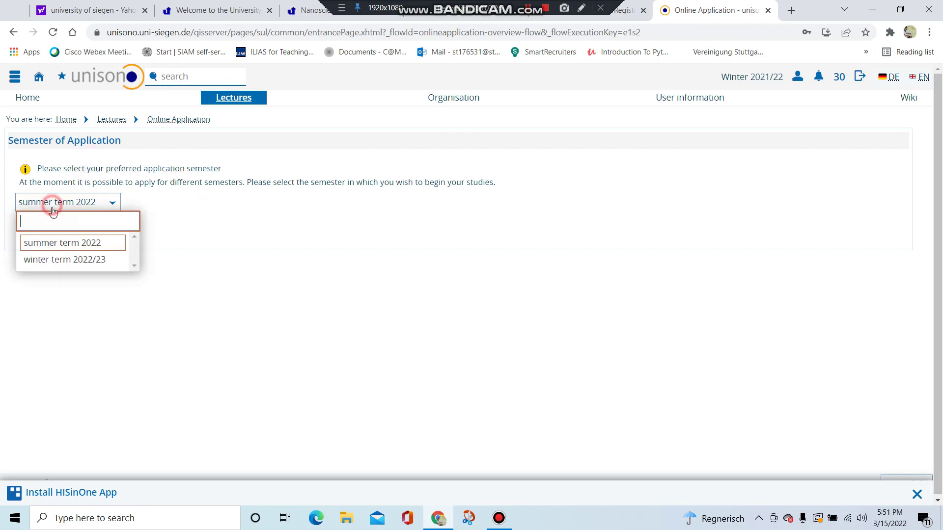
left_click(74, 260)
left_click(70, 227)
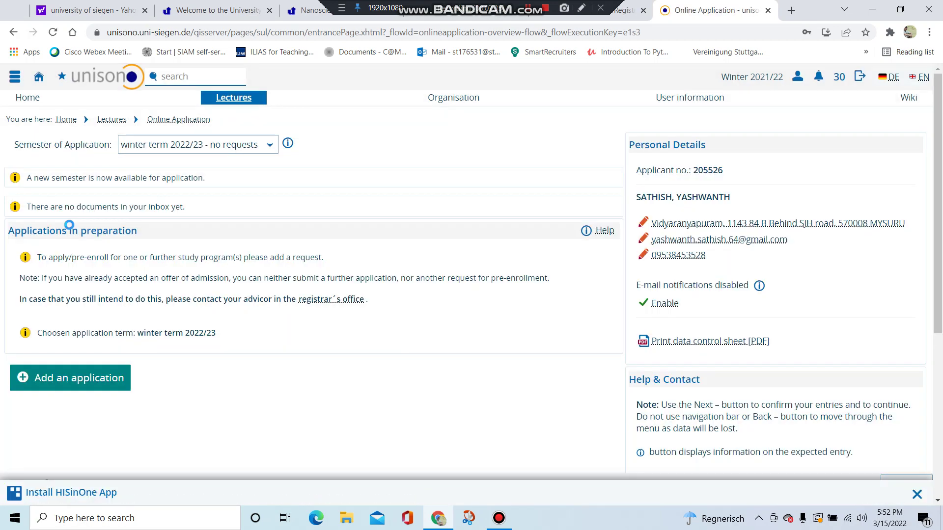
Read the notes on applications in preparation and add an application for winter term 2022/23
left_click_drag(75, 299, 273, 300)
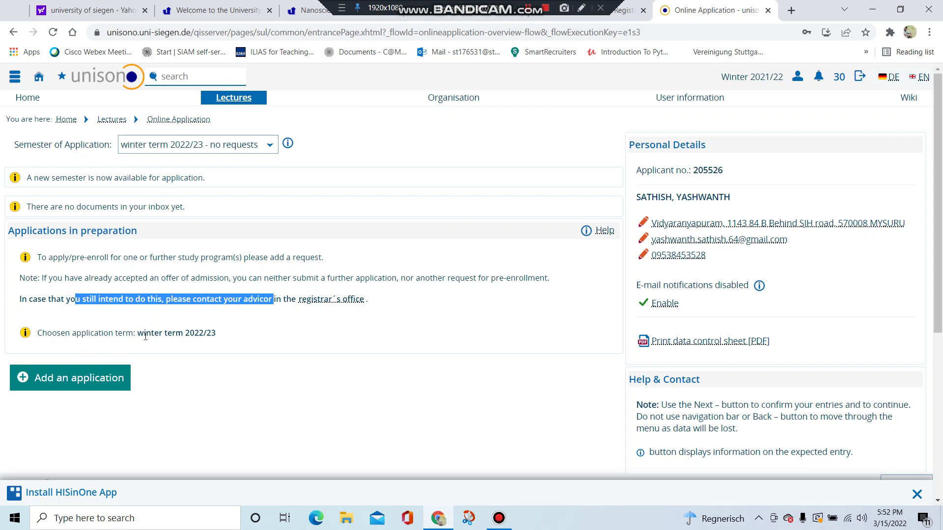
left_click_drag(151, 334, 236, 335)
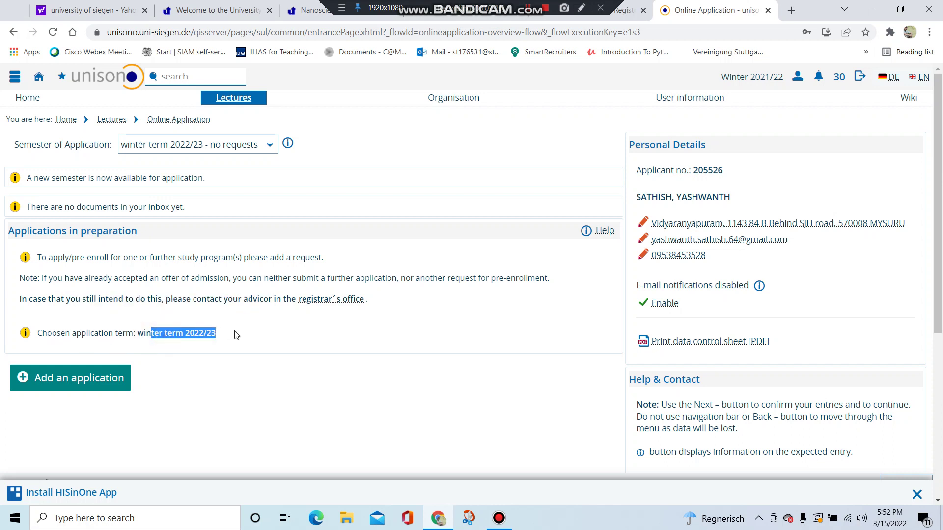
left_click(103, 364)
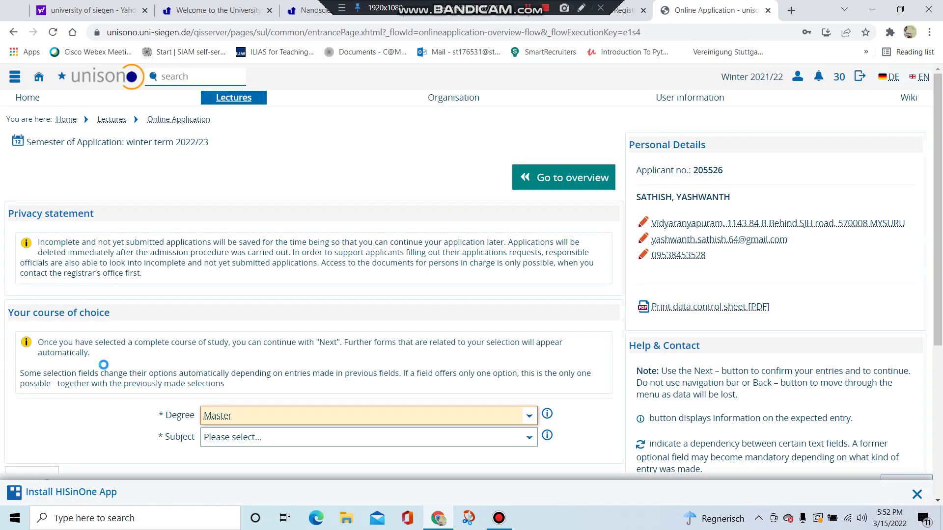
Keep Master as the degree under the course of choice and open the list of available subjects
scroll(109, 362, "down", 2)
scroll(109, 361, "down", 1)
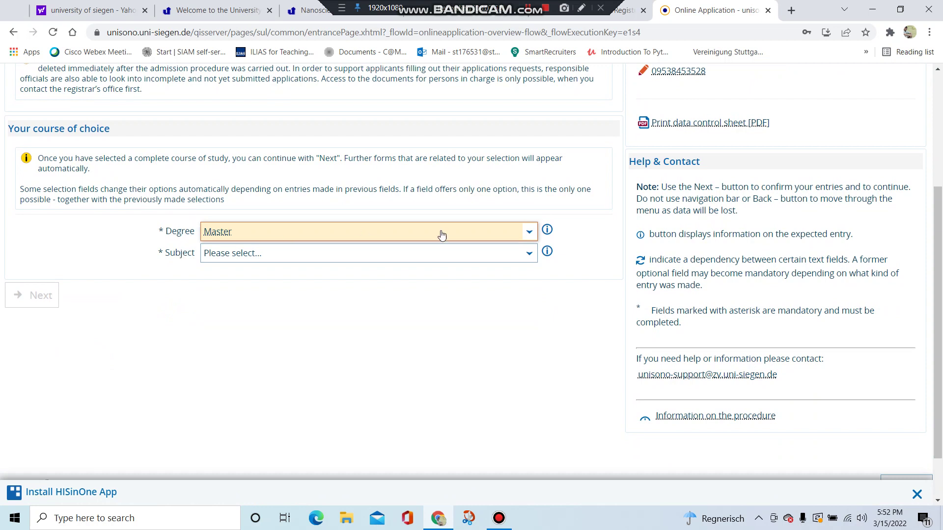
left_click(463, 231)
left_click(463, 232)
left_click(463, 233)
left_click(462, 233)
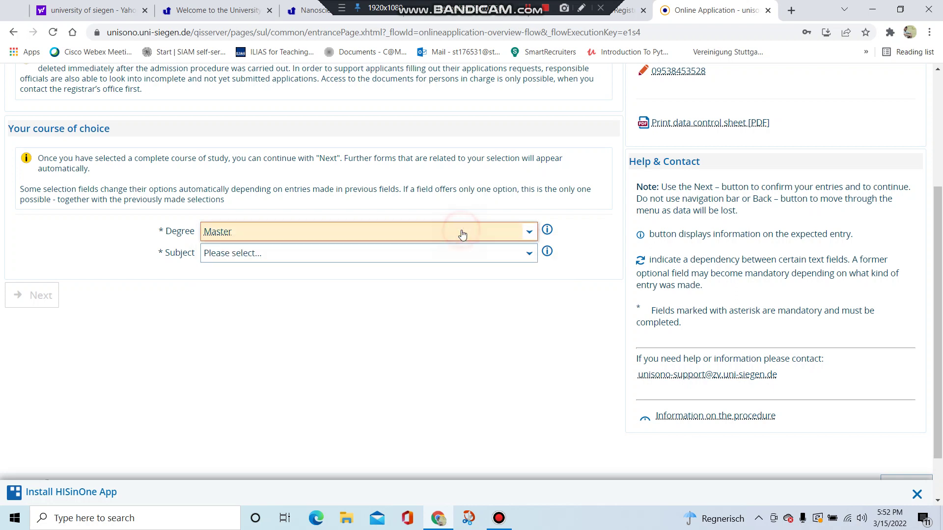
left_click(406, 259)
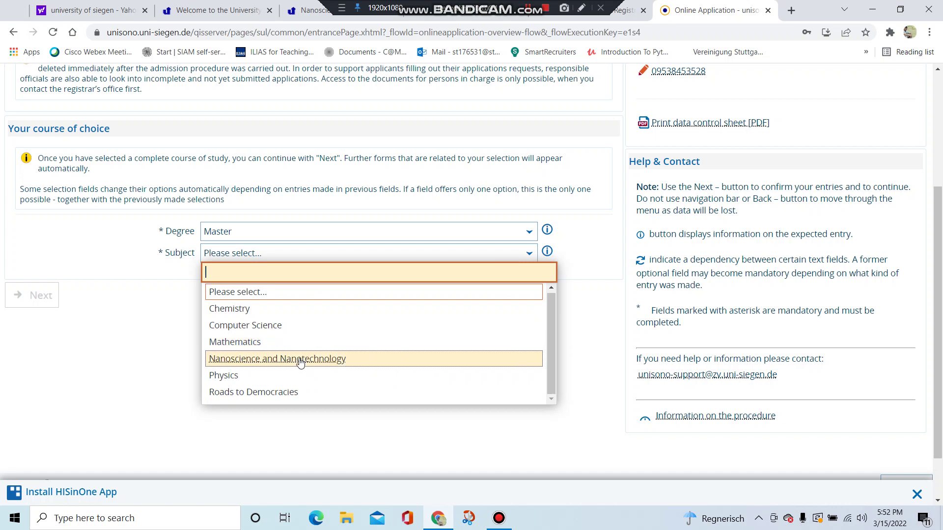
Open the overview of dates and deadlines from the Nanoscience and Nanotechnology program page
left_click(216, 10)
left_click(307, 10)
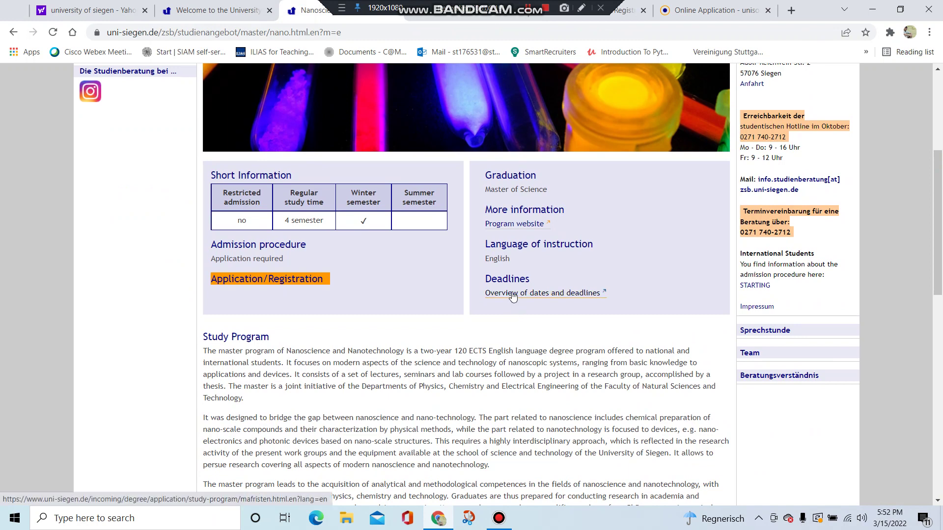
left_click(512, 294)
scroll(513, 294, "down", 5)
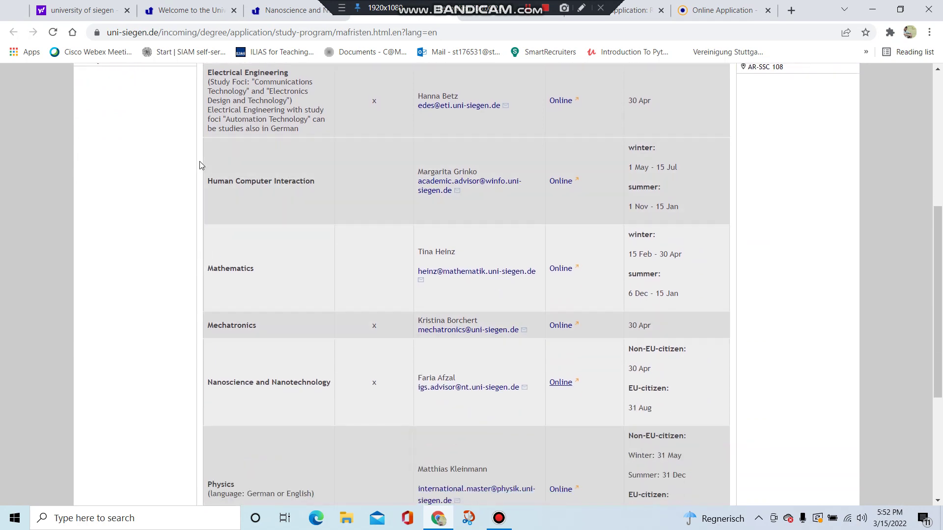
Examine the application deadlines for Electrical Engineering, Nanoscience and Nanotechnology, and Computer Science in the international master's table
scroll(207, 177, "up", 1)
scroll(229, 204, "up", 3)
scroll(232, 223, "down", 1)
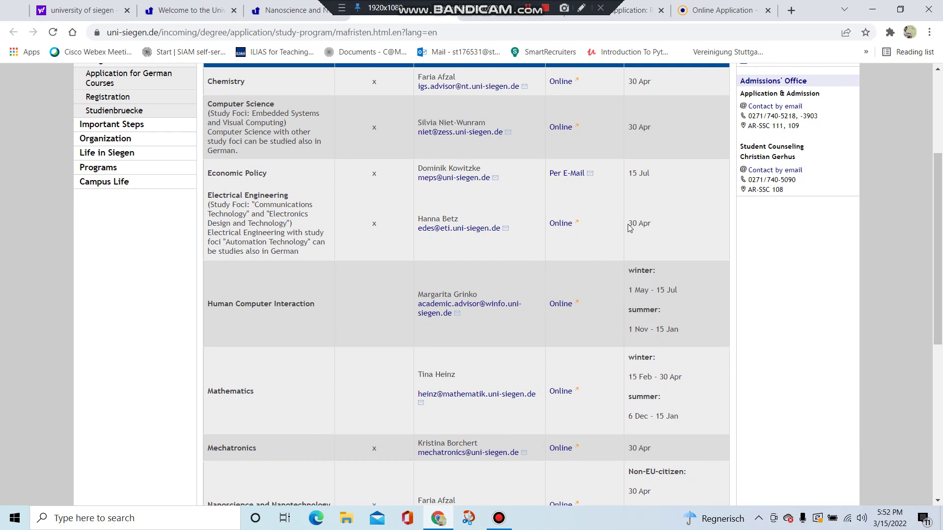
left_click_drag(629, 224, 651, 223)
scroll(656, 223, "down", 3)
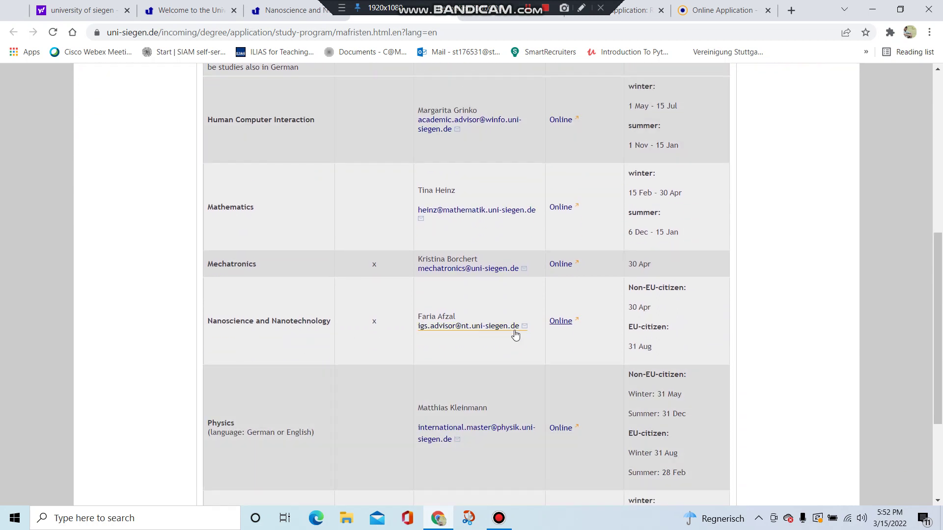
left_click_drag(632, 308, 675, 295)
scroll(656, 302, "up", 4)
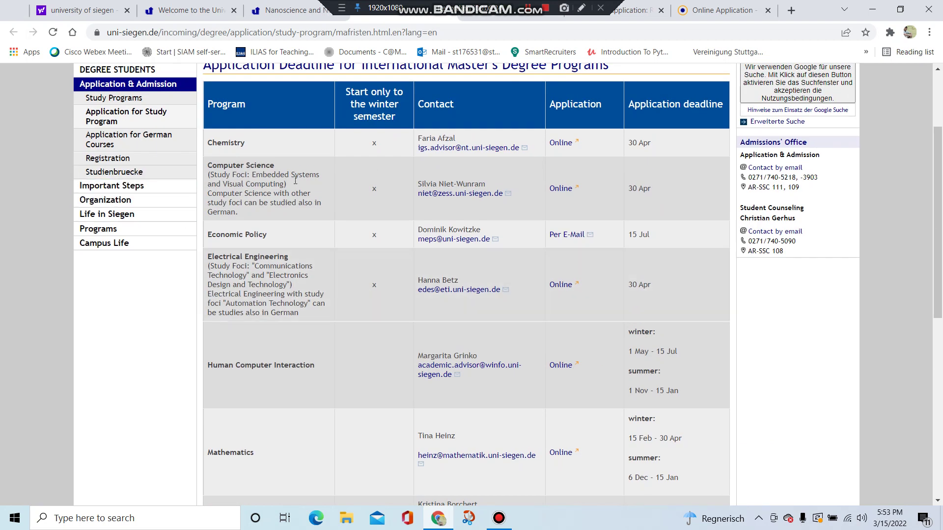
left_click_drag(627, 189, 675, 193)
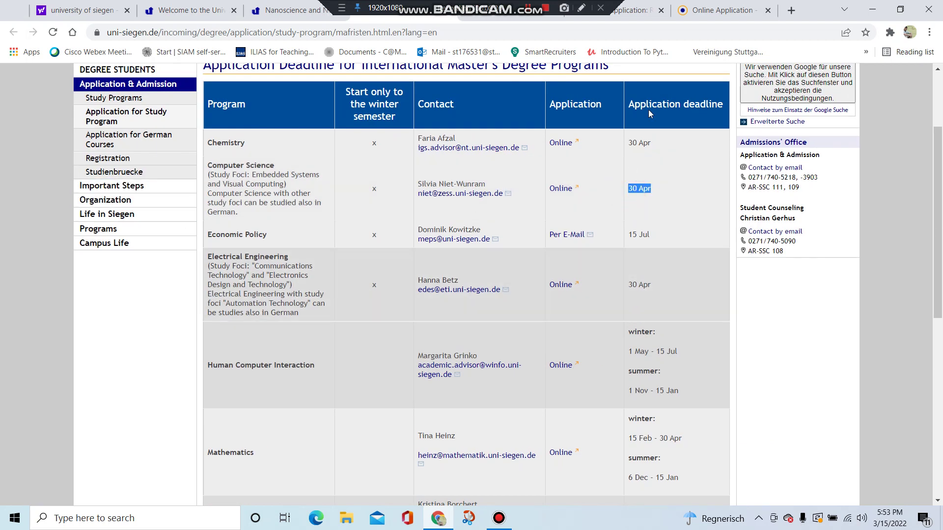
Return to the online application and select Nanoscience and Nanotechnology as the subject
left_click(690, 12)
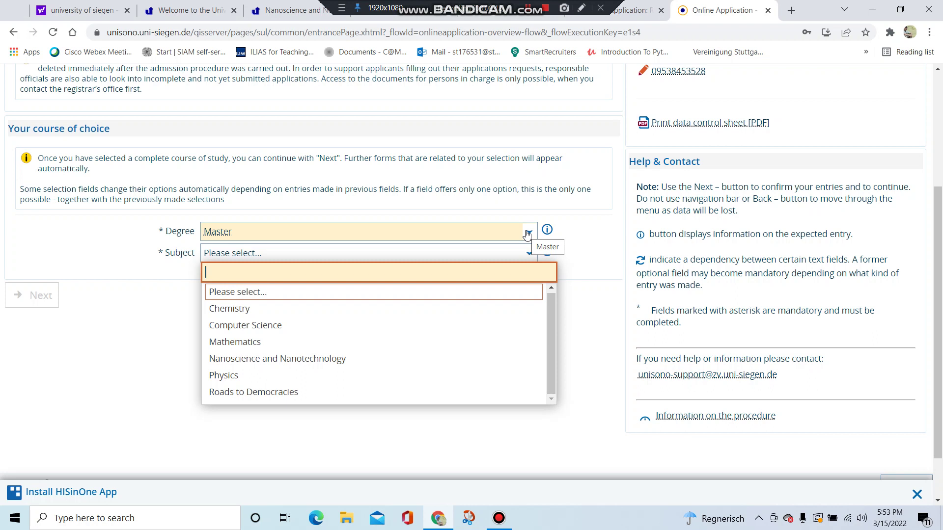
left_click(319, 359)
scroll(319, 367, "down", 1)
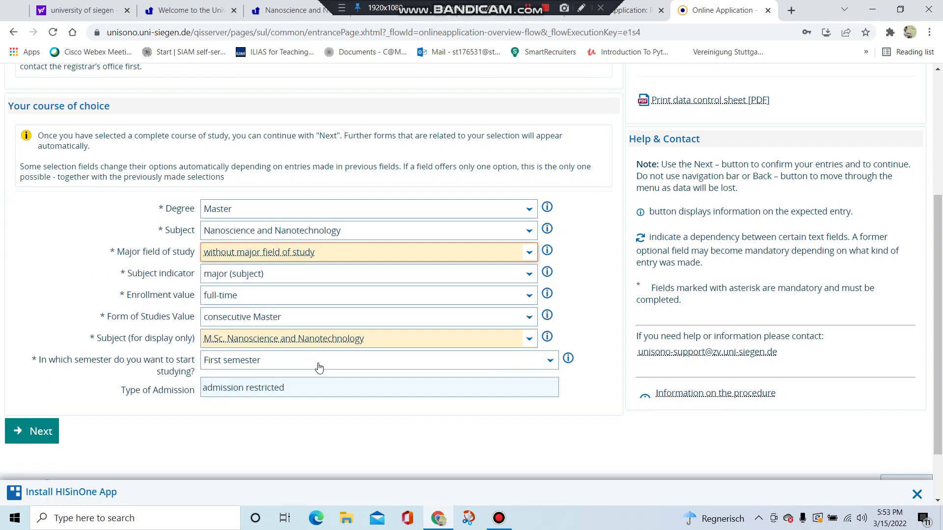
Check the options for major field of study and starting semester, keep "without major field of study" and "First semester", and continue to the next form
left_click(490, 228)
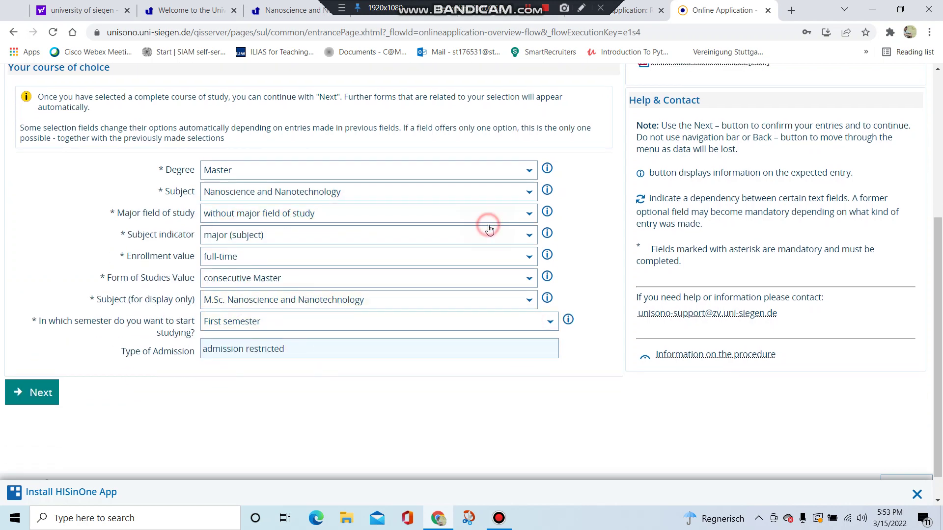
left_click(528, 214)
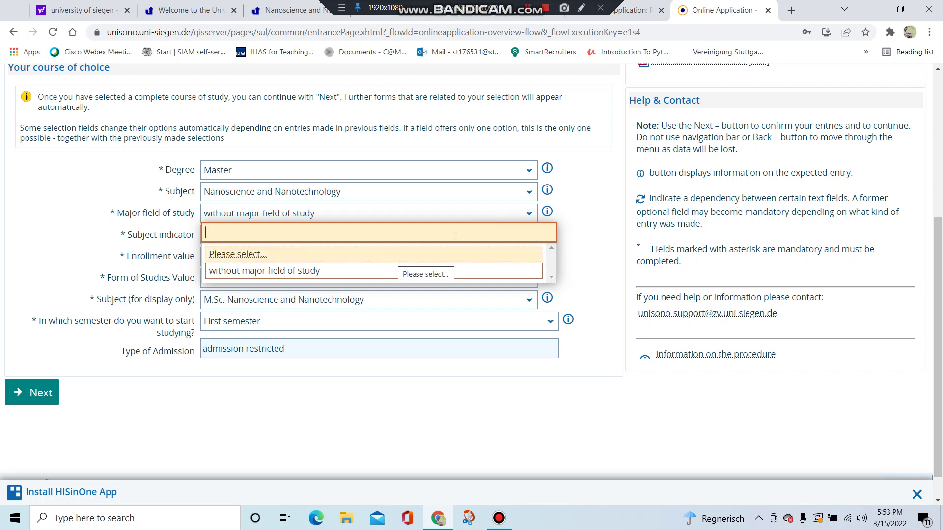
left_click(521, 216)
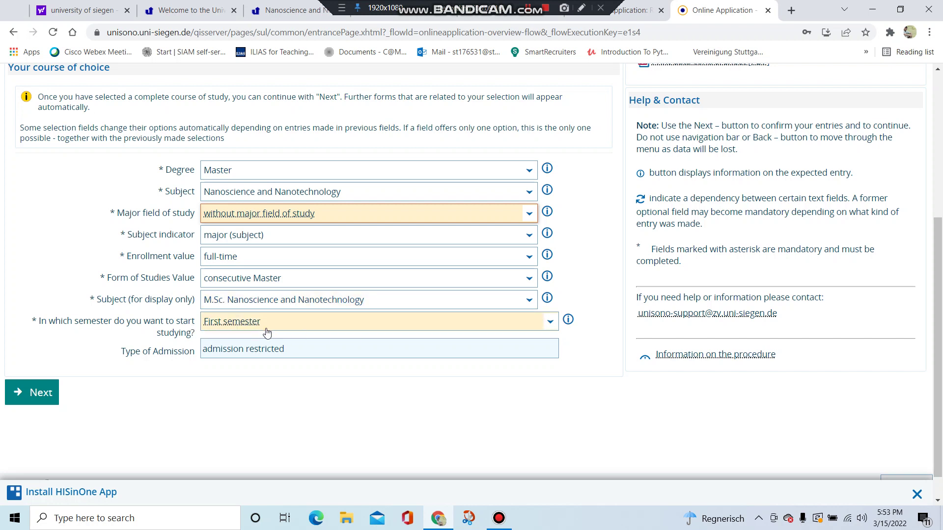
left_click(317, 331)
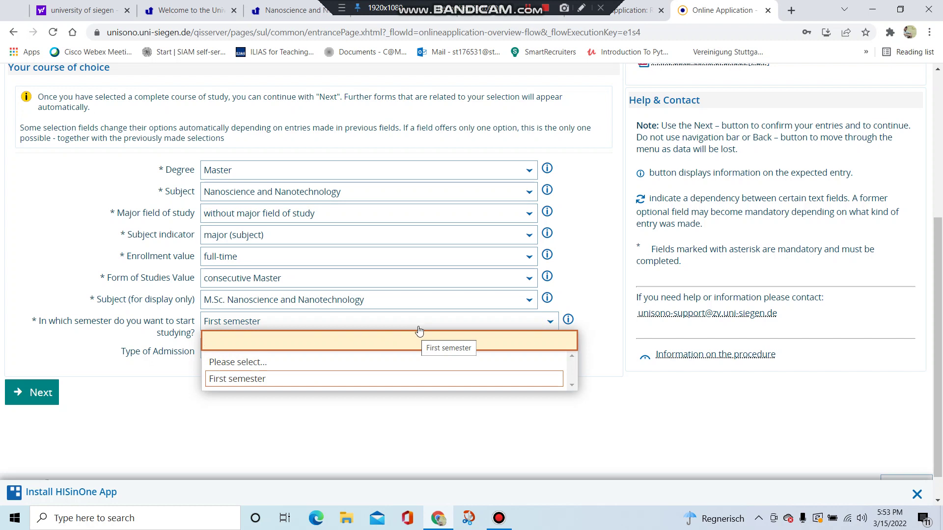
left_click(542, 328)
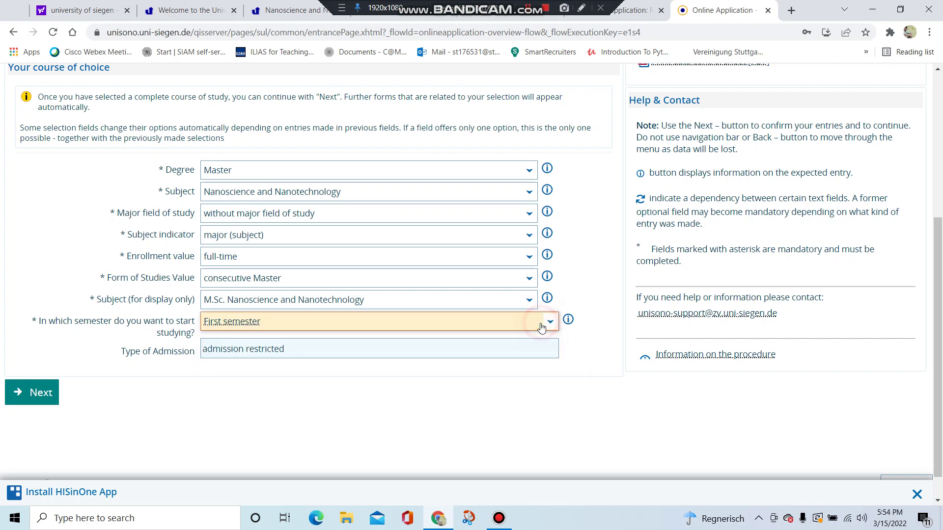
left_click(42, 405)
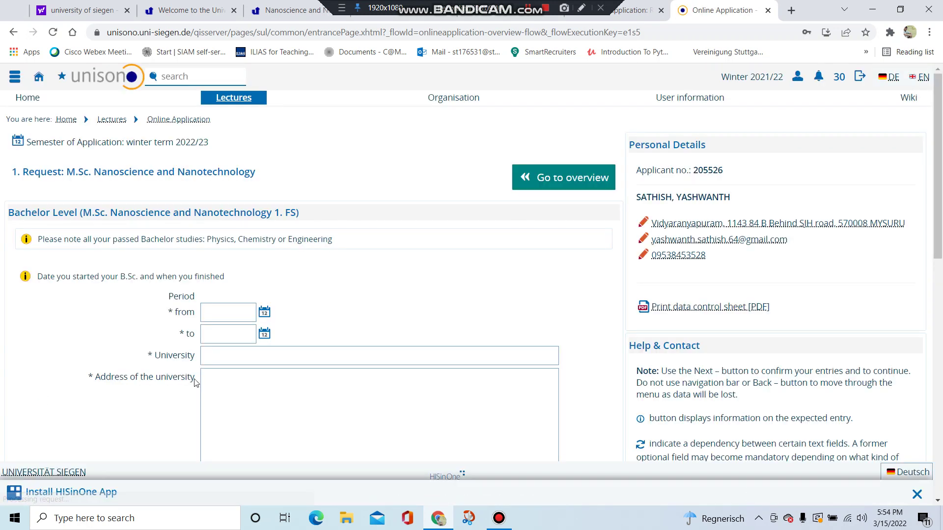
Examine the Bachelor Level form's note on accepted studies and its study period, university and address fields
scroll(412, 326, "down", 1)
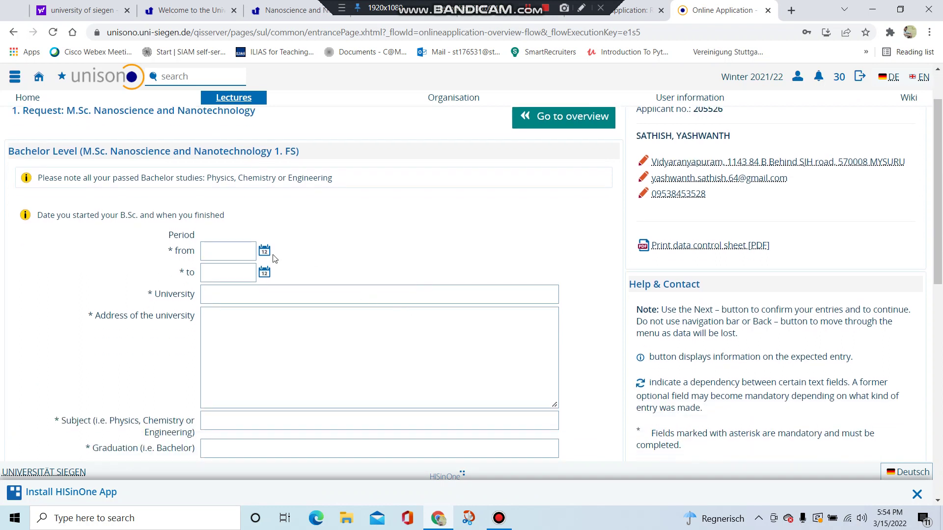
left_click_drag(77, 177, 346, 179)
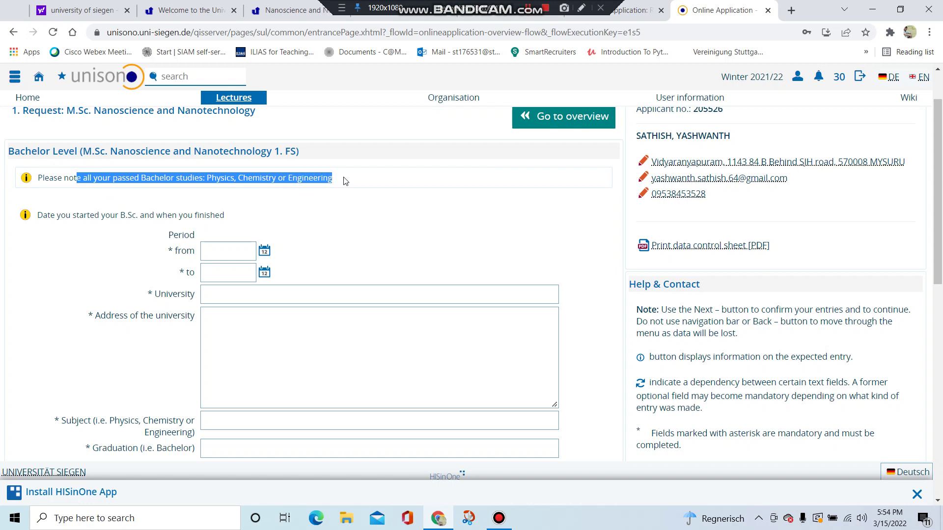
scroll(338, 254, "down", 1)
scroll(338, 253, "down", 1)
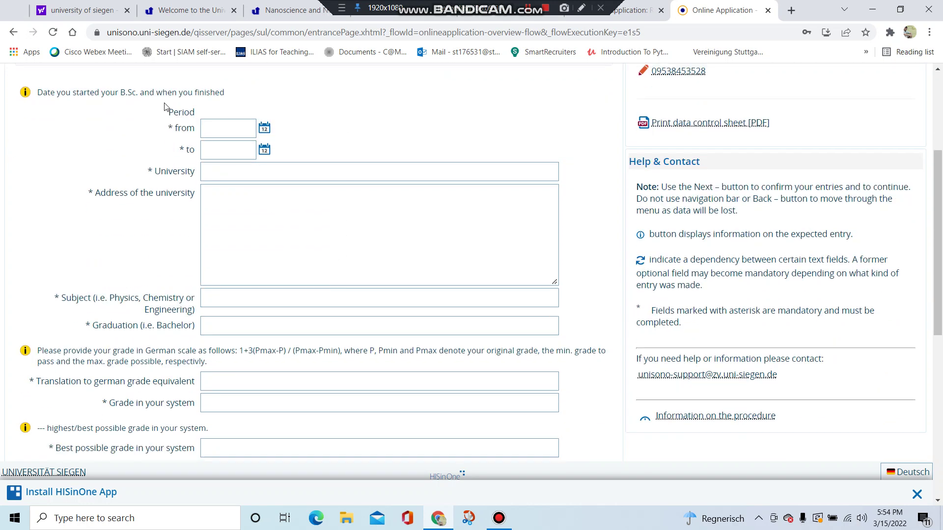
left_click_drag(165, 103, 200, 160)
left_click(275, 230)
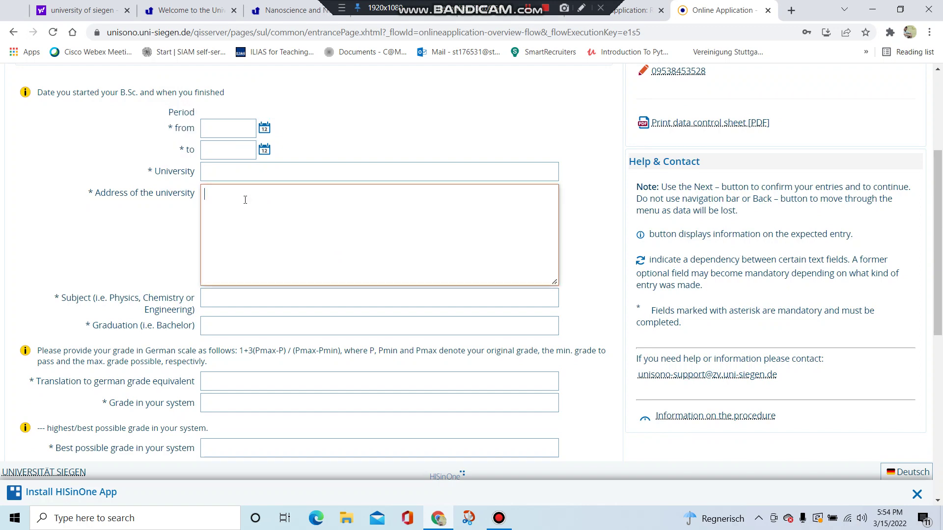
left_click(254, 172)
Examine the Bachelor Level form's subject, graduation, grade and certificate upload fields
scroll(235, 255, "down", 1)
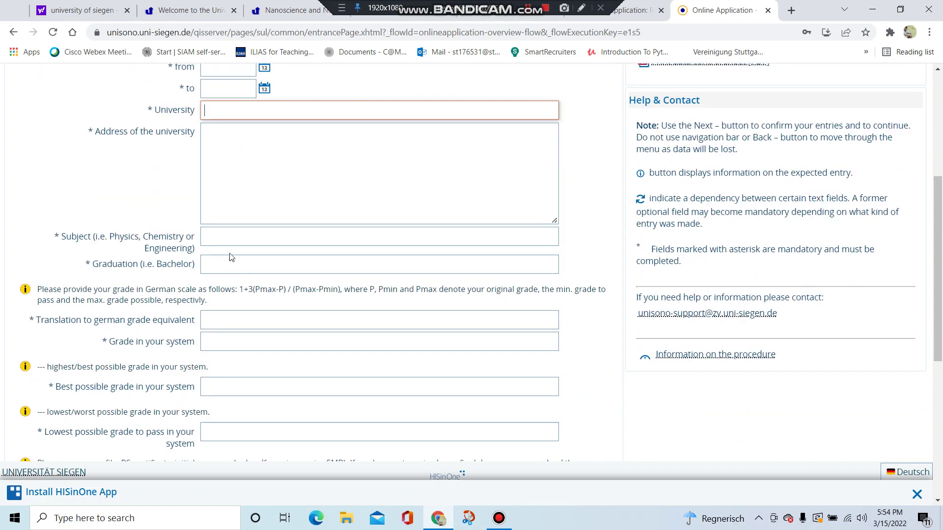
left_click(232, 235)
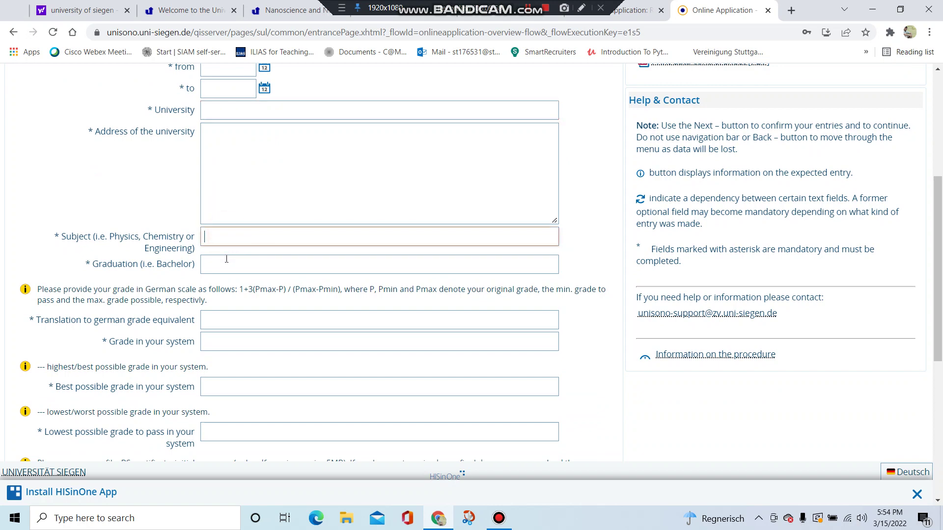
scroll(227, 263, "up", 4)
scroll(413, 280, "down", 5)
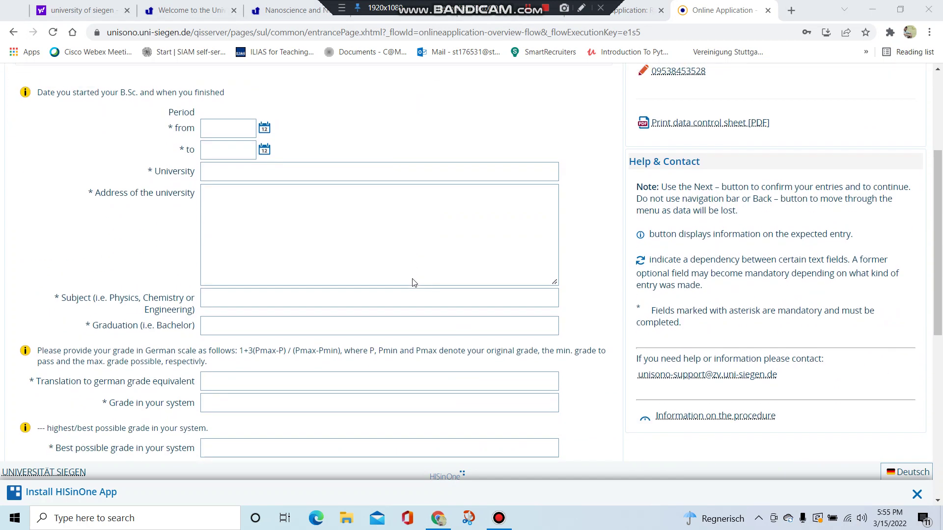
left_click_drag(59, 176, 92, 180)
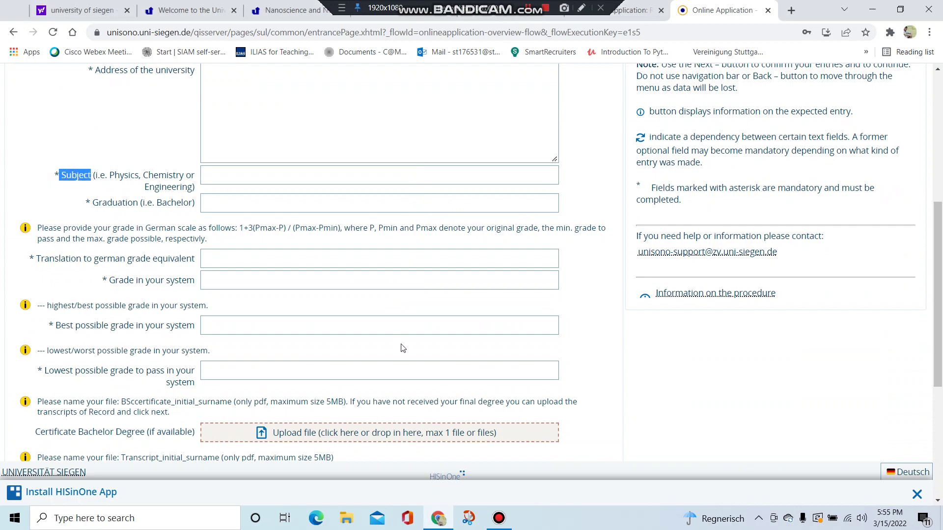
scroll(399, 347, "down", 4)
scroll(401, 344, "up", 4)
scroll(402, 344, "up", 6)
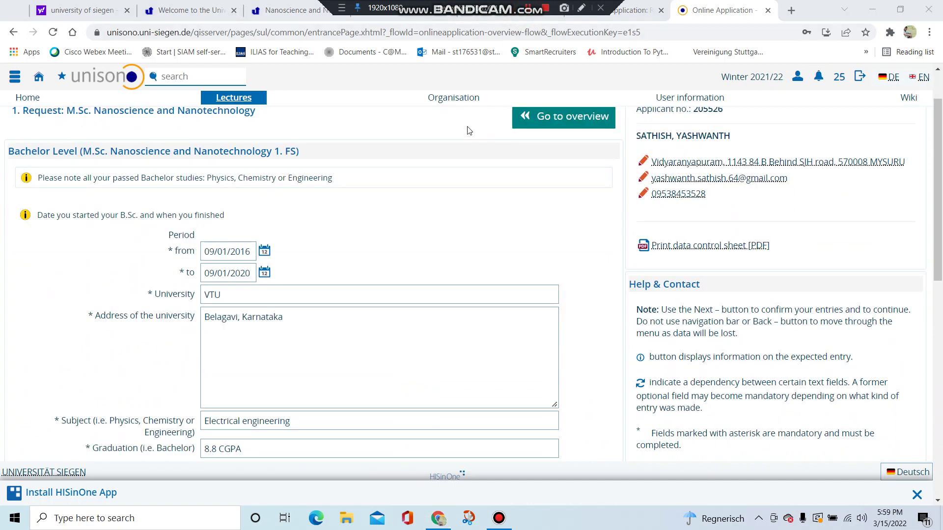
Review the completed study period, university and university address entries in the Bachelor Level form
scroll(330, 240, "down", 2)
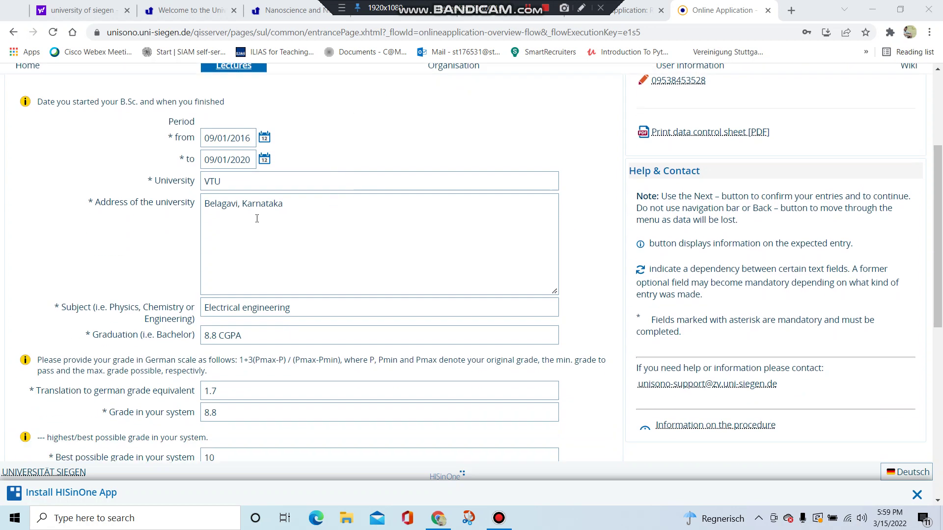
left_click_drag(209, 126, 245, 155)
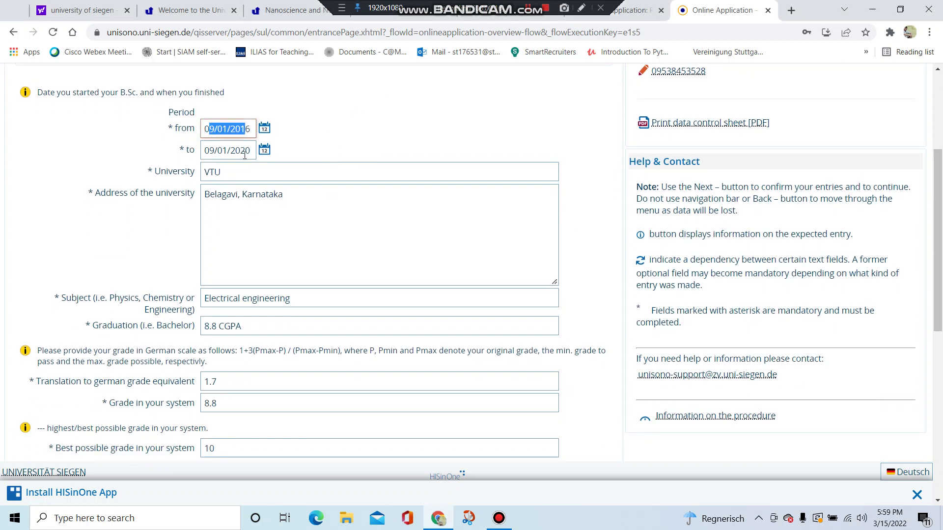
double_click(220, 171)
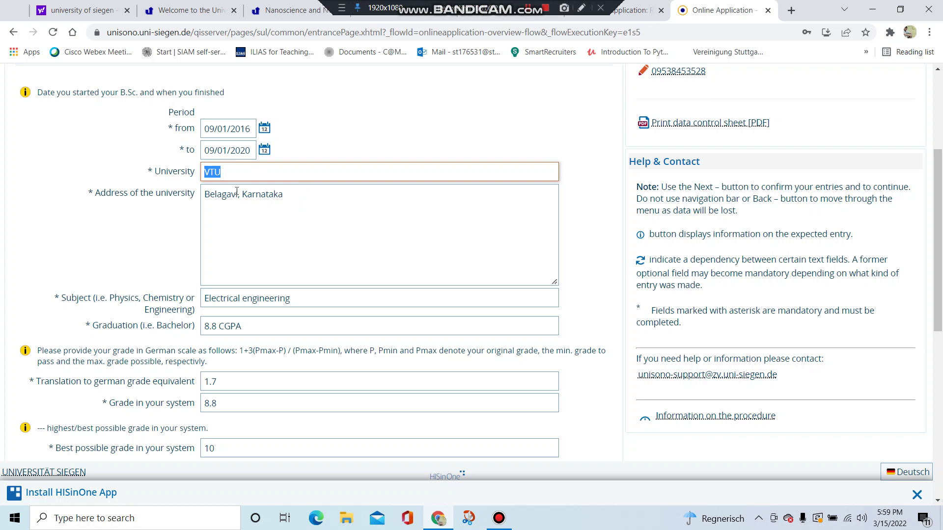
left_click_drag(209, 194, 293, 195)
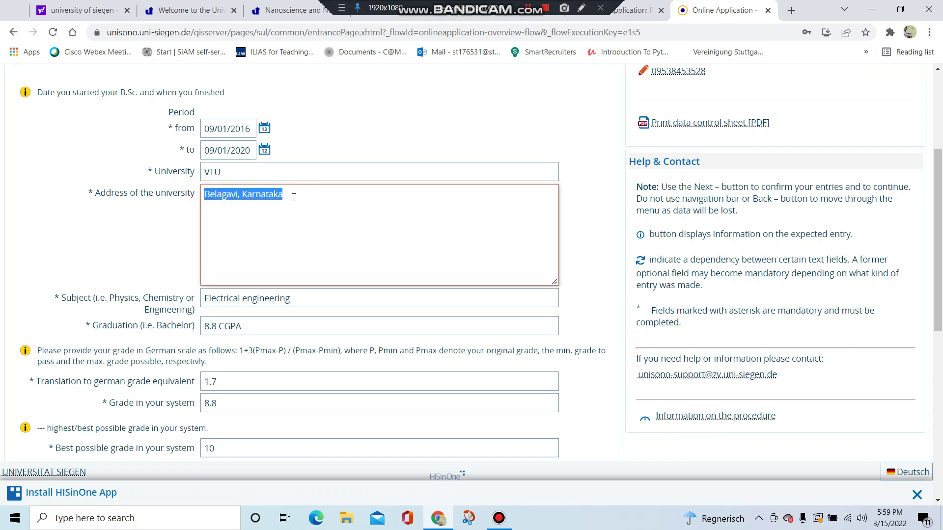
left_click(277, 225)
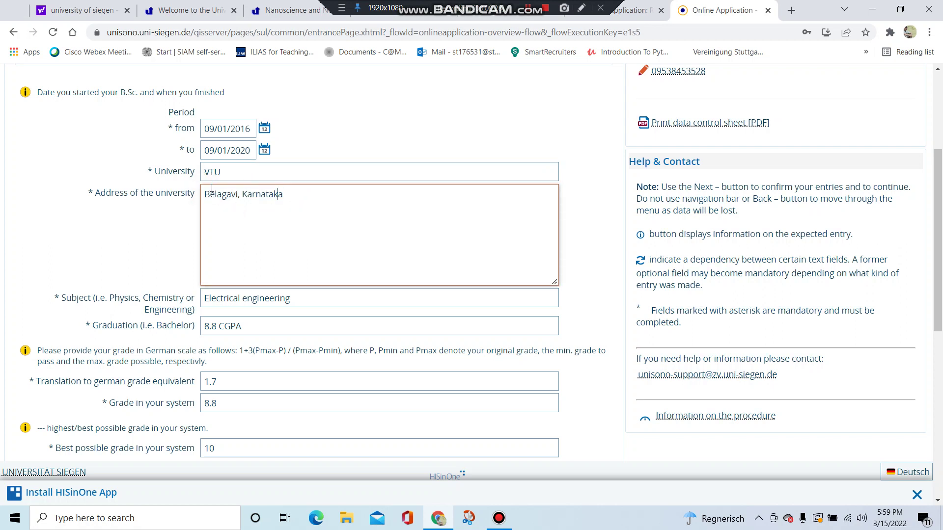
scroll(228, 149, "down", 1)
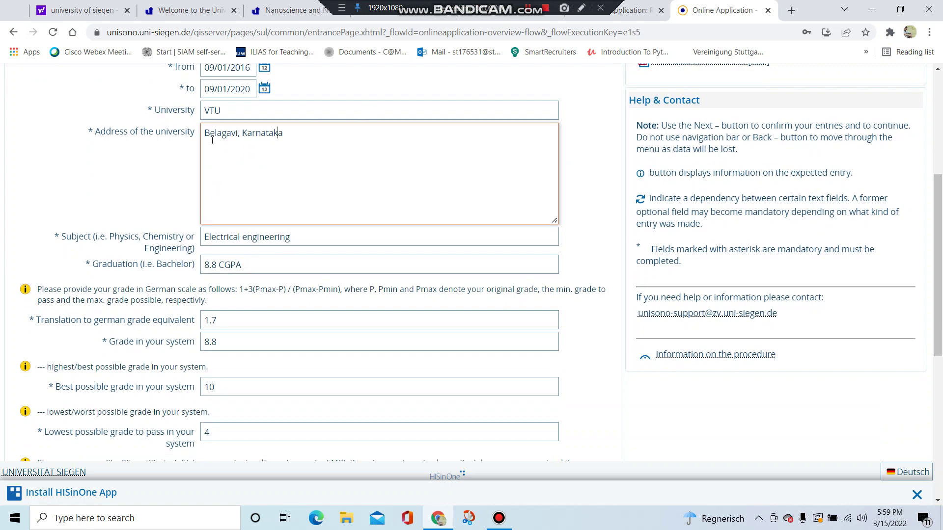
Review the Bachelor Level form's subject and graduation entries and the conversion formula for the German grade equivalent
scroll(437, 148, "down", 2)
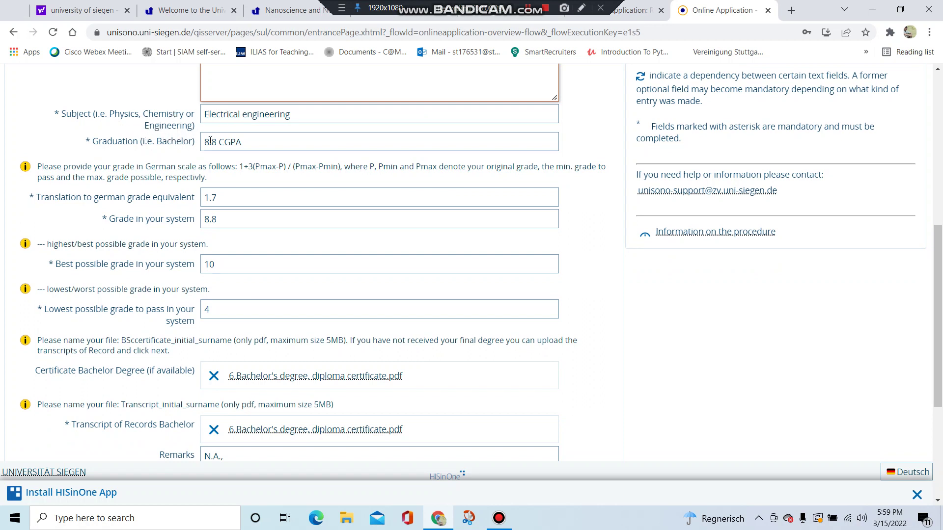
left_click_drag(202, 115, 294, 118)
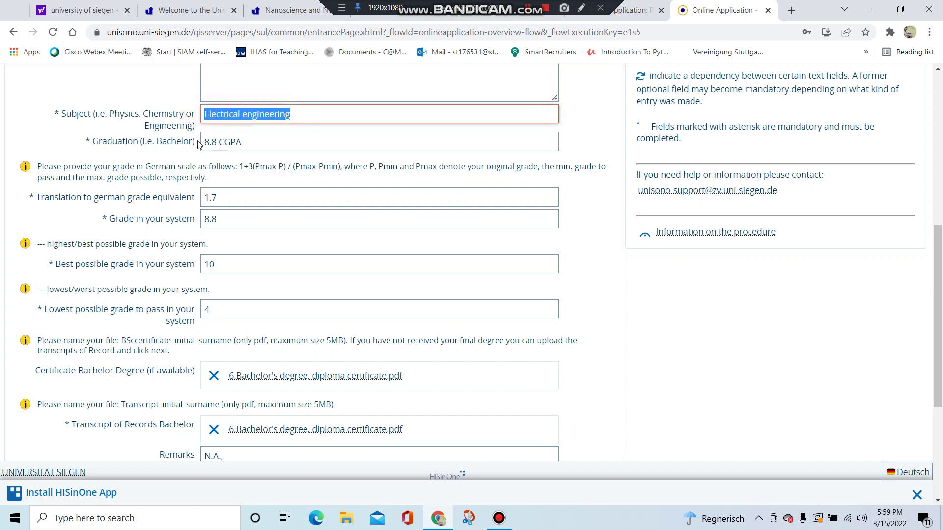
left_click_drag(202, 143, 247, 144)
scroll(196, 156, "down", 1)
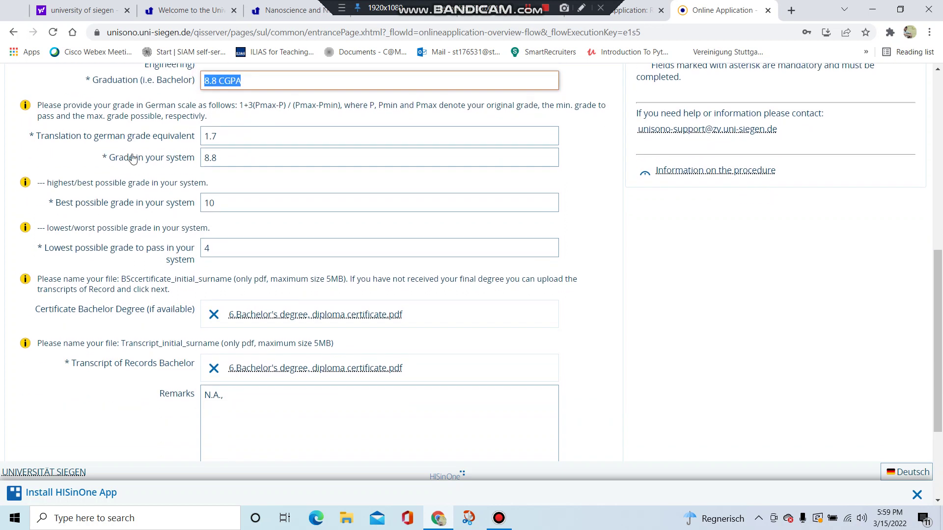
left_click_drag(98, 136, 166, 136)
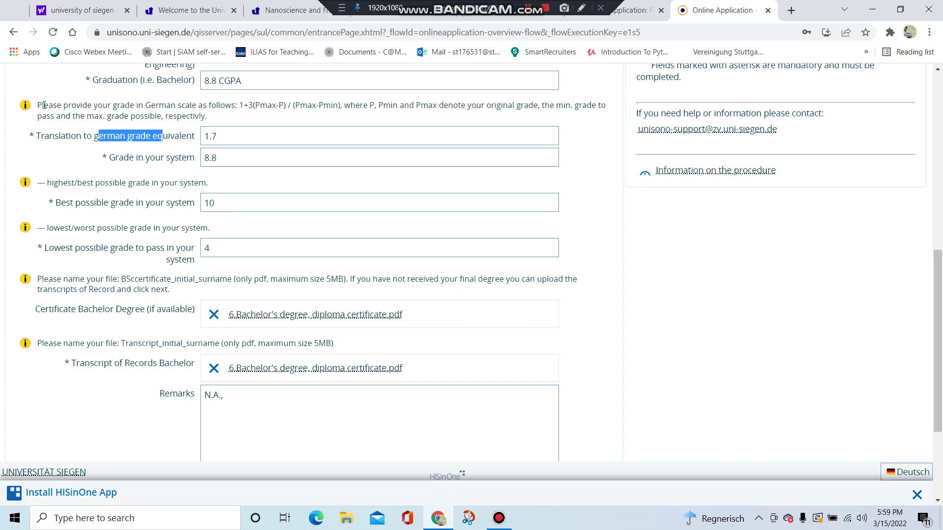
left_click_drag(37, 105, 342, 102)
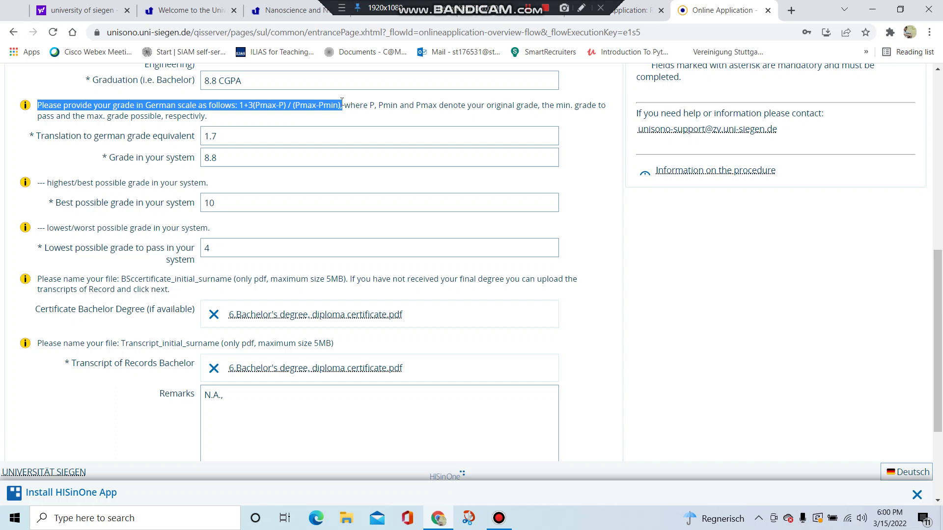
Compare P, Pmin and Pmax in the grade formula with the lowest, best and German equivalent grade entries
left_click(368, 101)
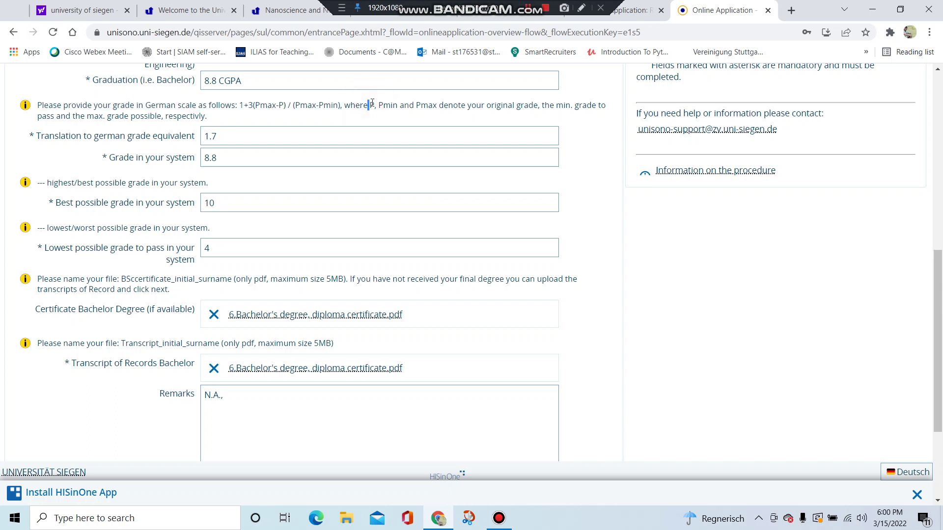
left_click_drag(368, 102, 373, 102)
left_click_drag(378, 104, 397, 104)
left_click_drag(213, 249, 205, 247)
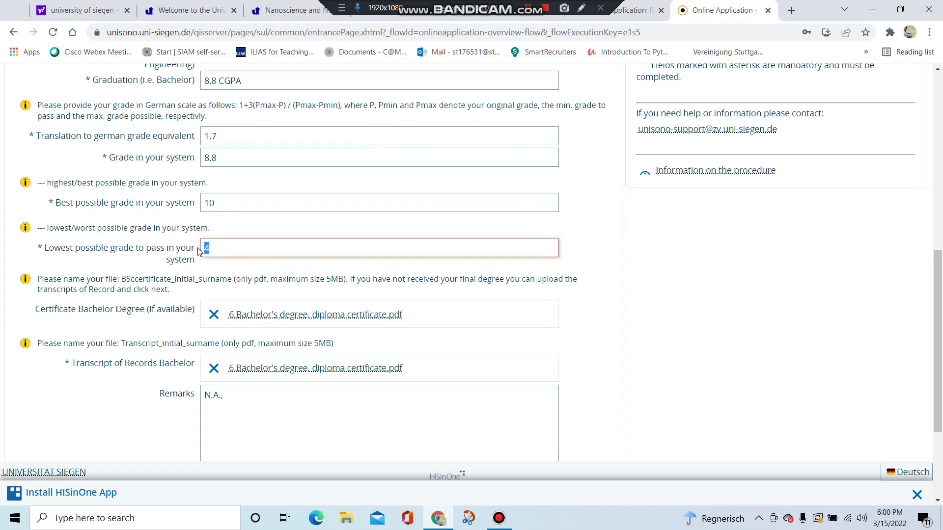
double_click(418, 105)
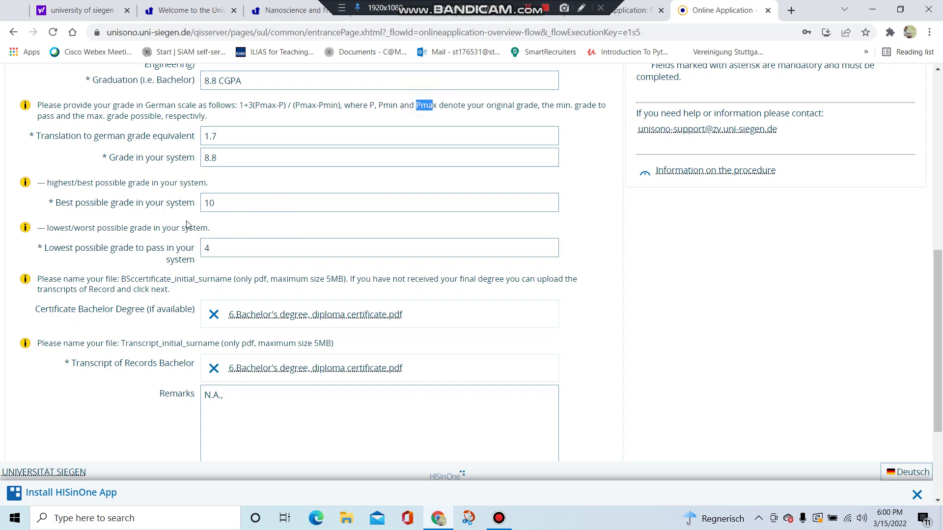
left_click(186, 204)
double_click(209, 202)
double_click(229, 247)
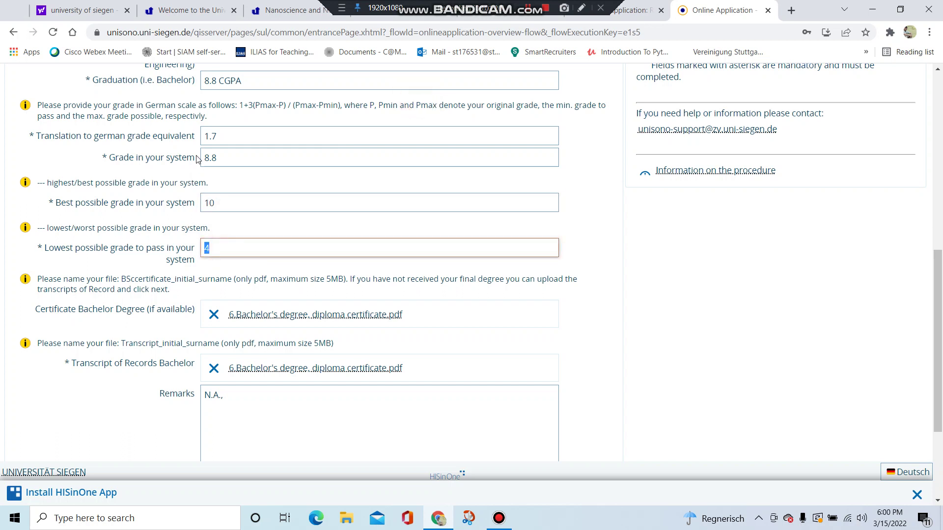
left_click(216, 132)
double_click(204, 136)
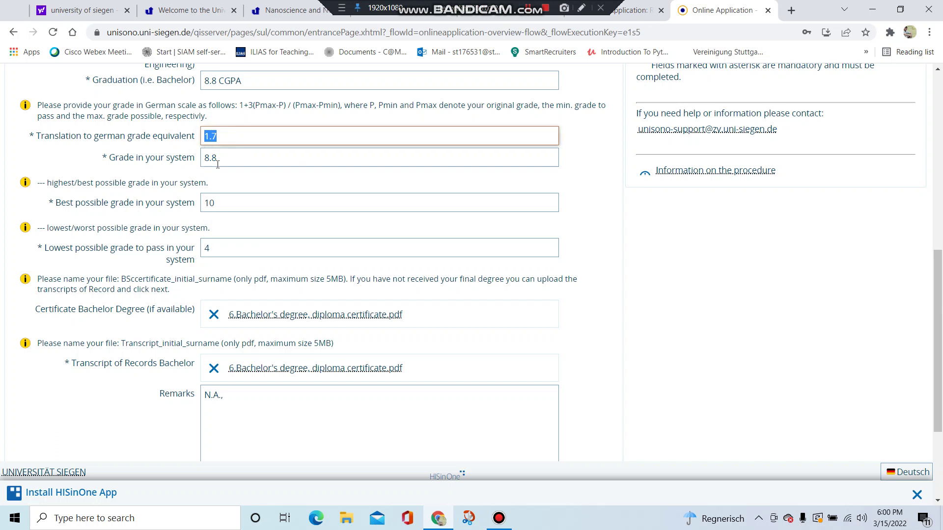
Check the file naming note for the bachelor certificate and the transcript upload, and continue to the English Language Skills form
scroll(221, 169, "down", 2)
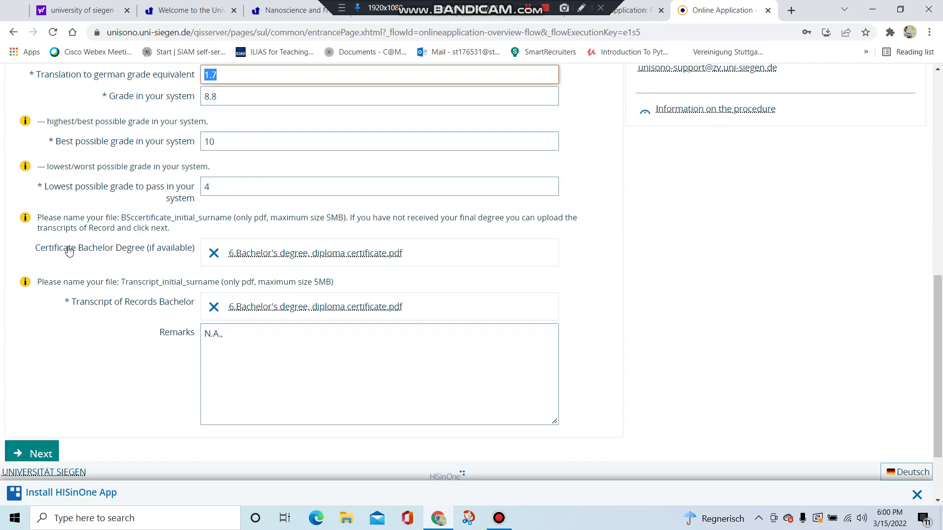
left_click_drag(64, 218, 338, 217)
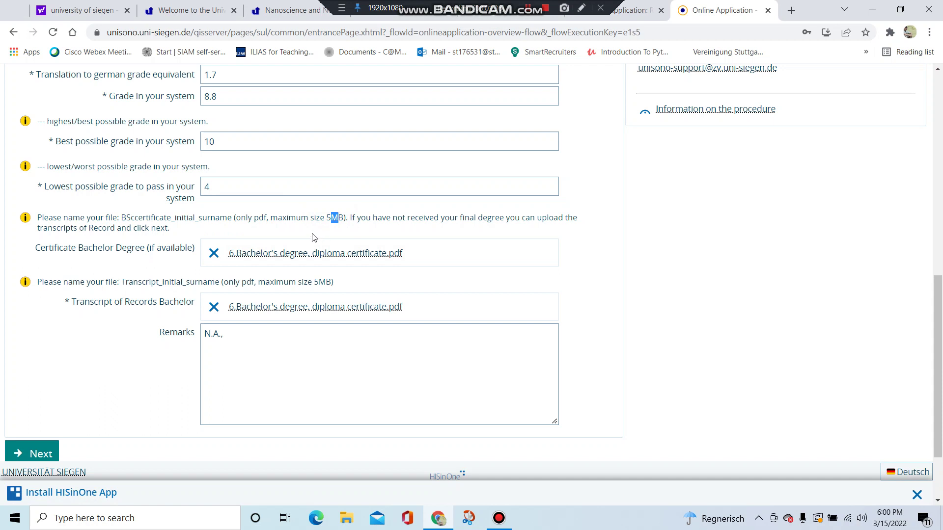
scroll(314, 239, "down", 1)
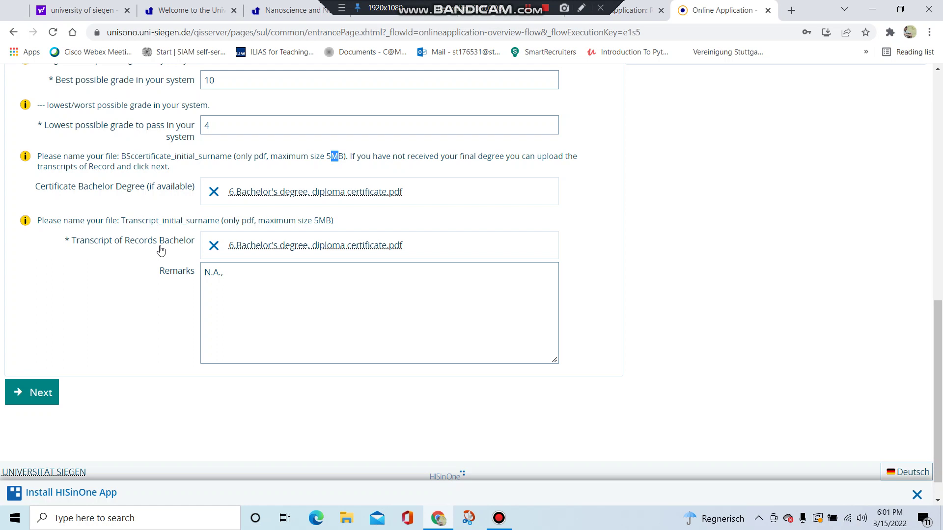
left_click(39, 390)
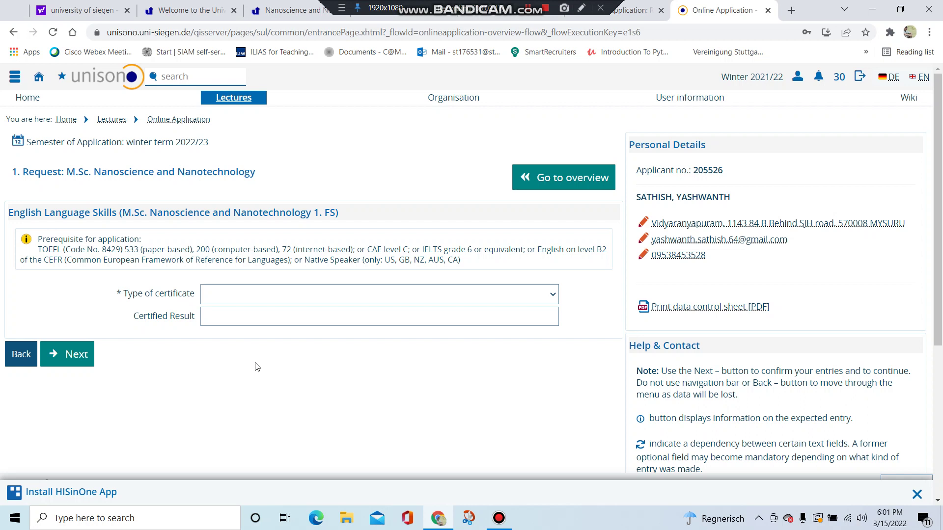
Set the English certificate type to IELTS with a certified result of 7 and continue to the certificate upload
left_click(257, 295)
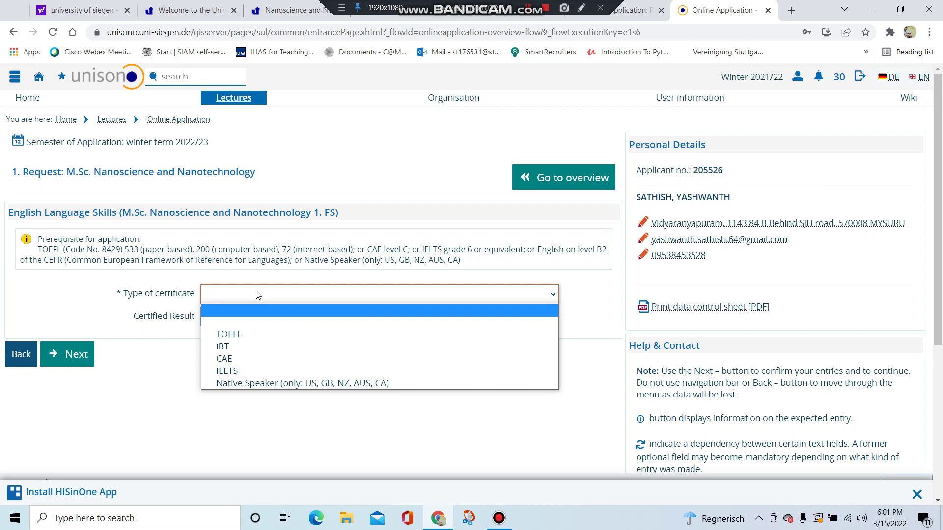
left_click(256, 372)
left_click(251, 319)
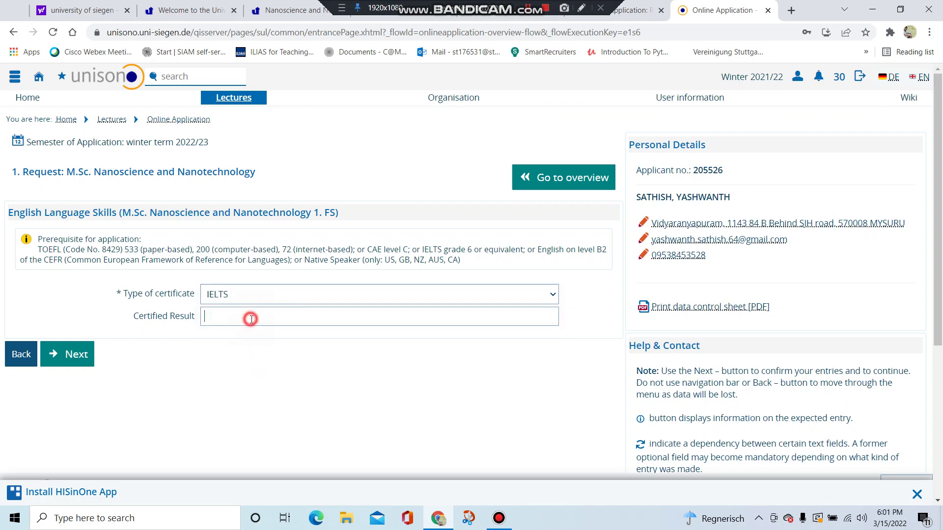
type("7")
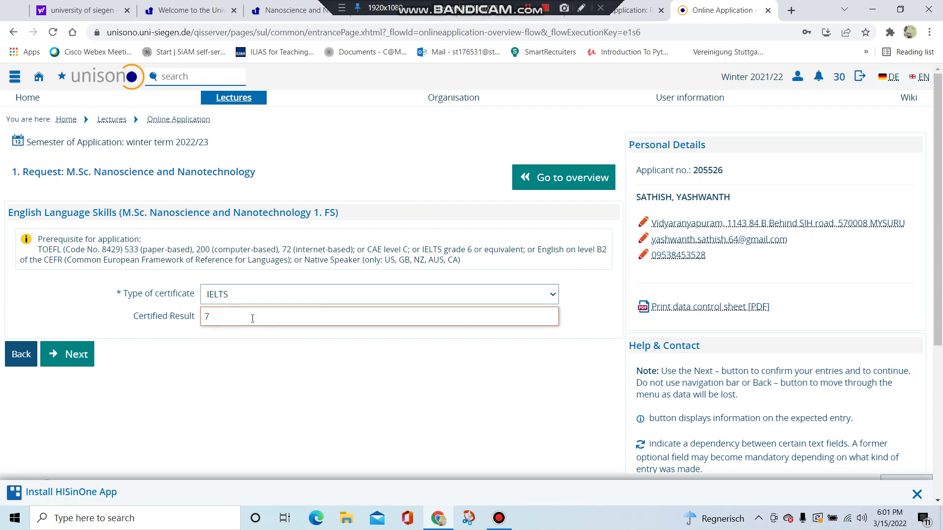
left_click(73, 349)
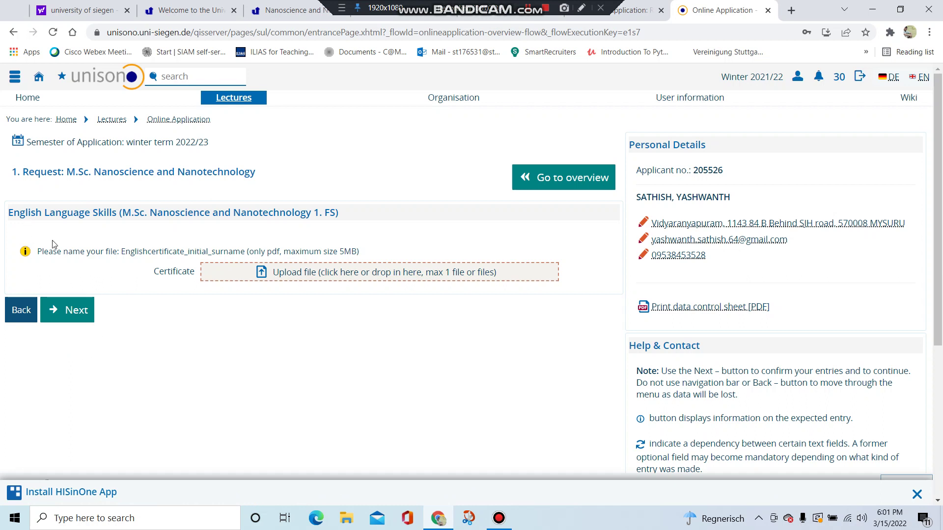
Upload "6.Bachelor's degree, diploma certificate.pdf" from Downloads as the English language certificate and continue to the Personal data form
left_click_drag(36, 212, 104, 217)
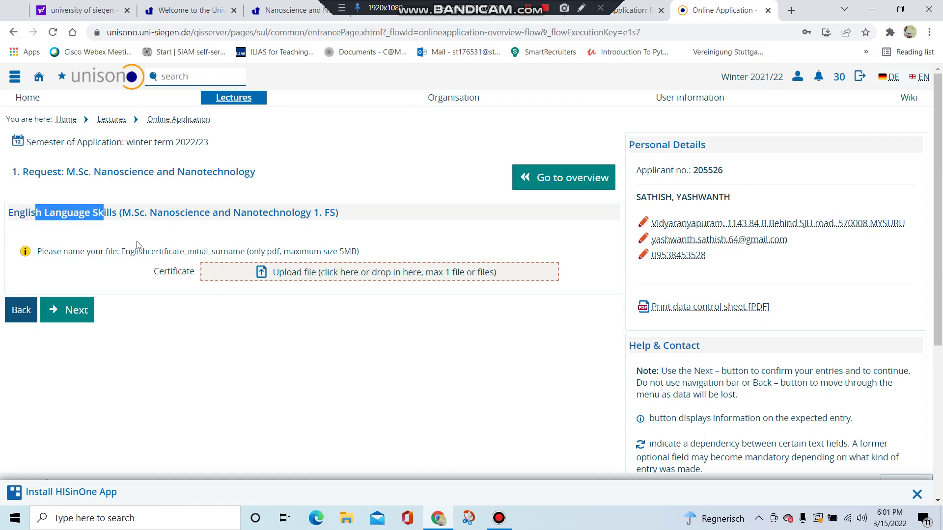
left_click(263, 285)
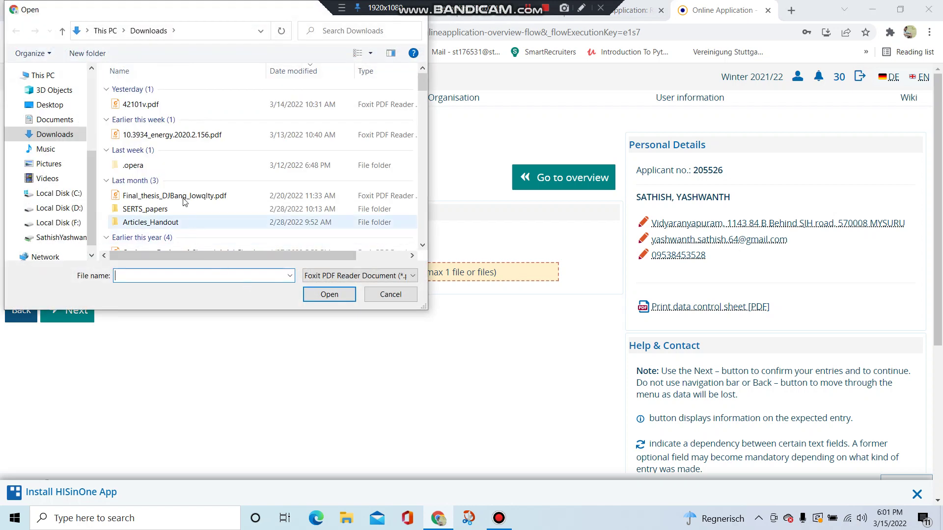
scroll(177, 152, "down", 12)
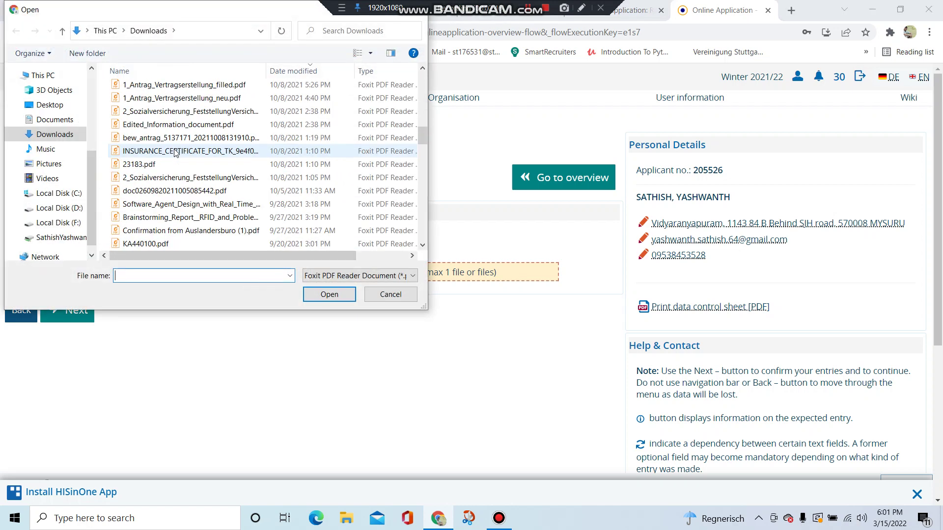
scroll(175, 153, "down", 1)
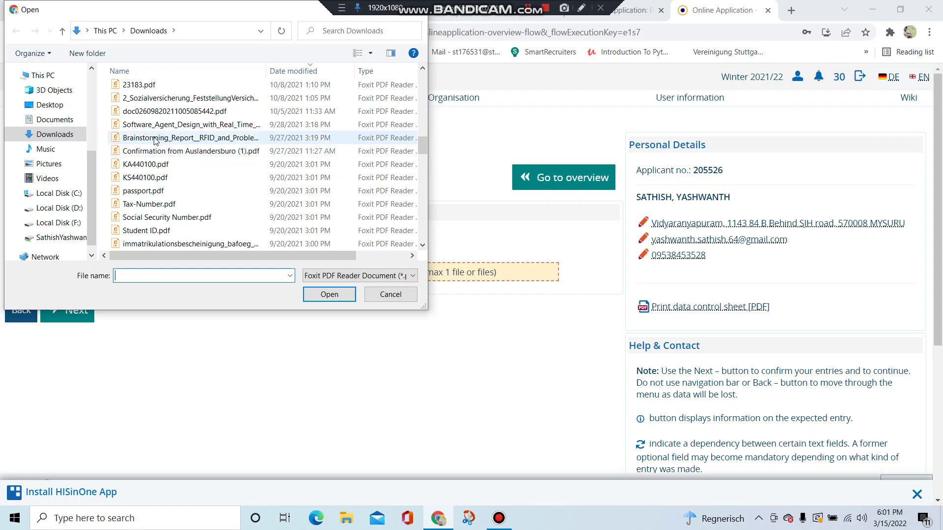
scroll(153, 147, "down", 4)
scroll(151, 152, "down", 2)
scroll(156, 162, "up", 3)
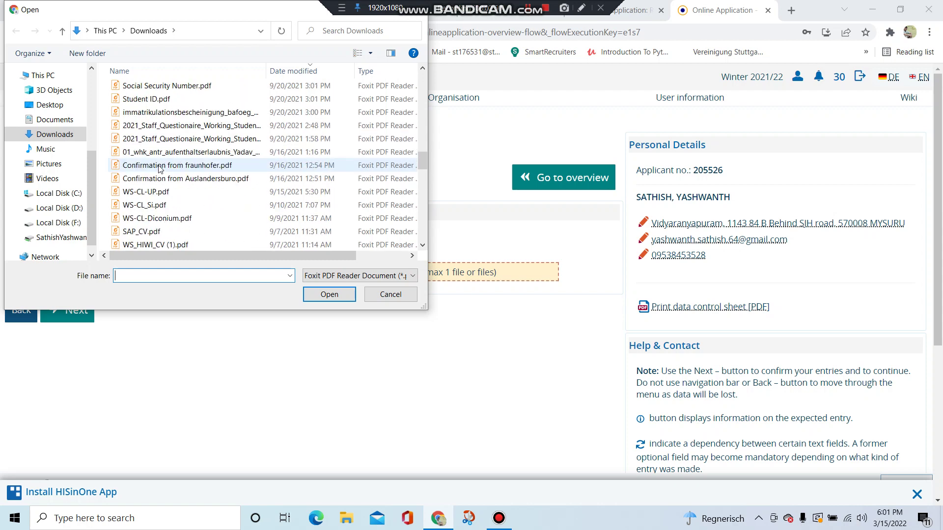
scroll(159, 168, "down", 10)
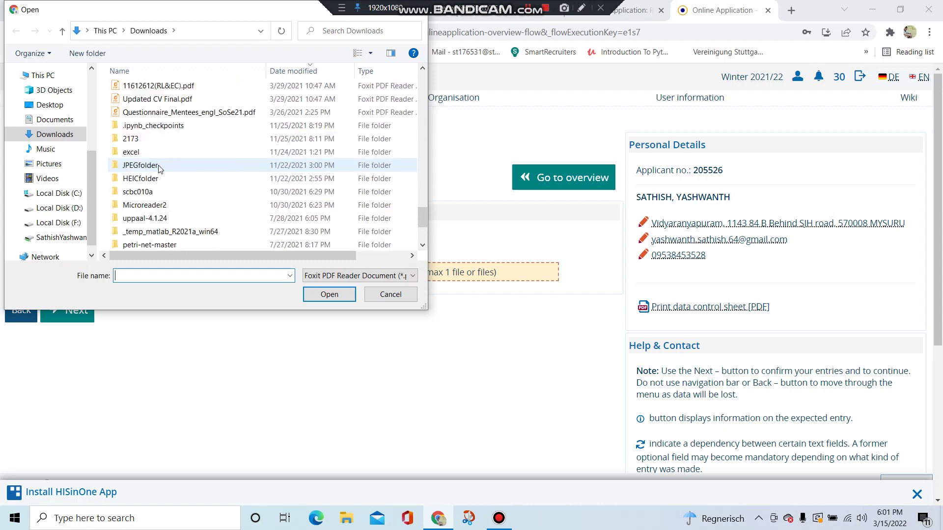
scroll(159, 168, "up", 5)
scroll(159, 168, "up", 6)
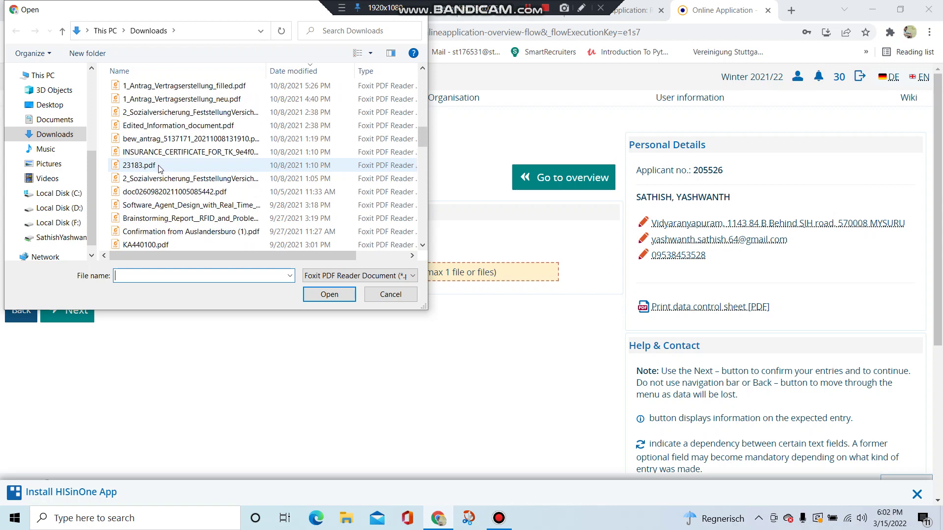
left_click(176, 112)
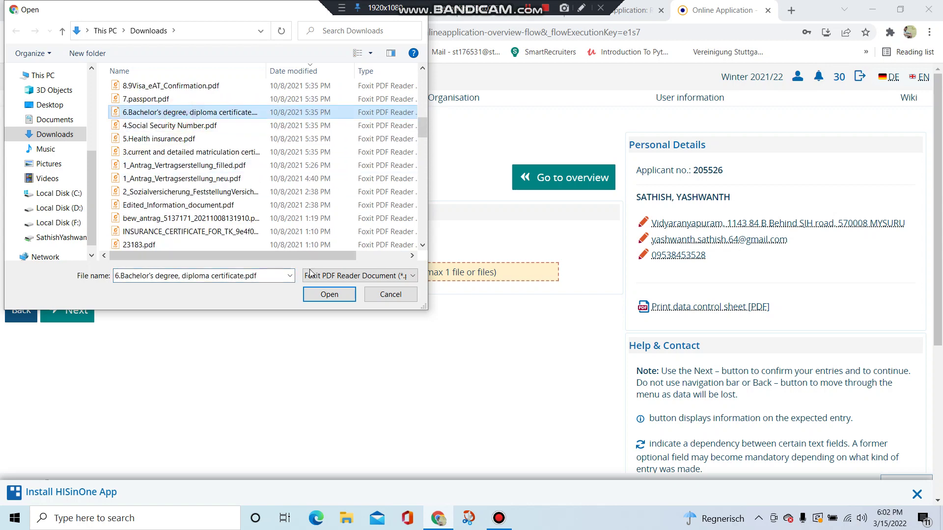
left_click(310, 296)
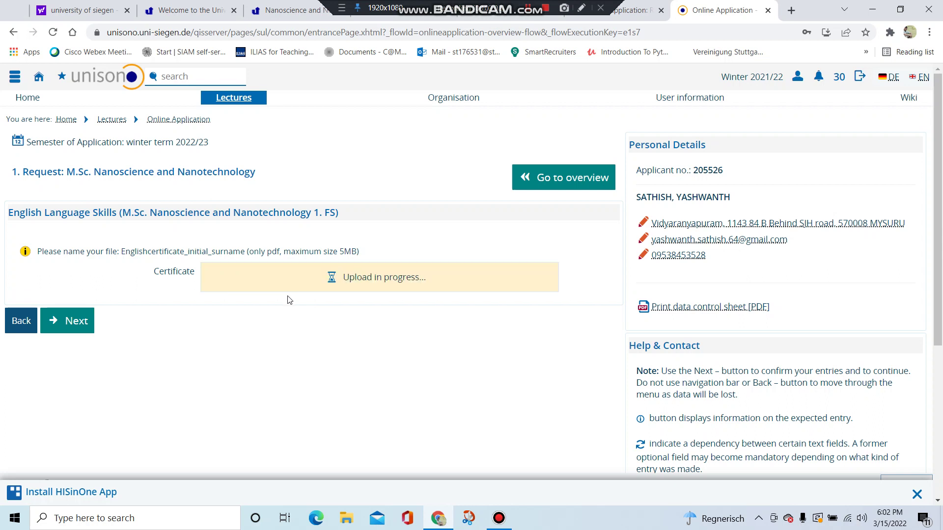
left_click(44, 326)
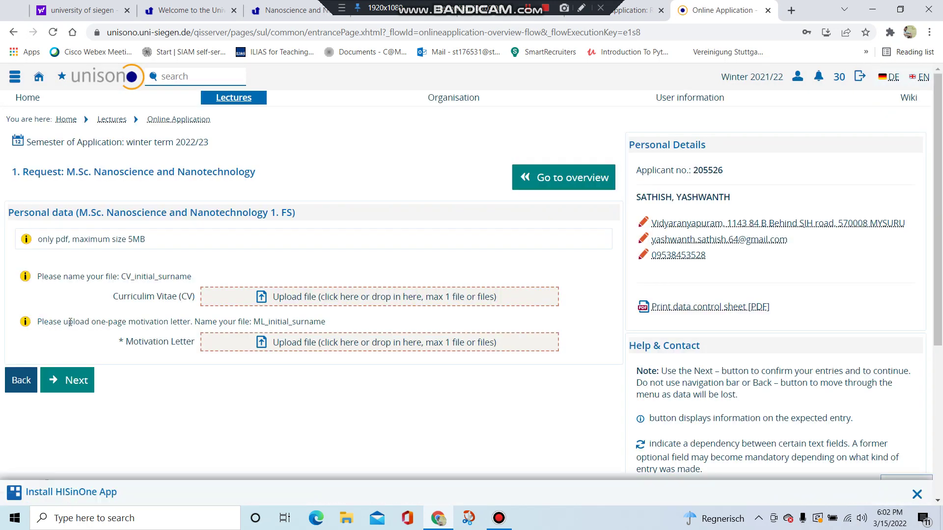
Upload "6.Bachelor's degree, diploma certificate.pdf" from Downloads as the Curriculum Vitae (CV)
left_click_drag(113, 343, 194, 344)
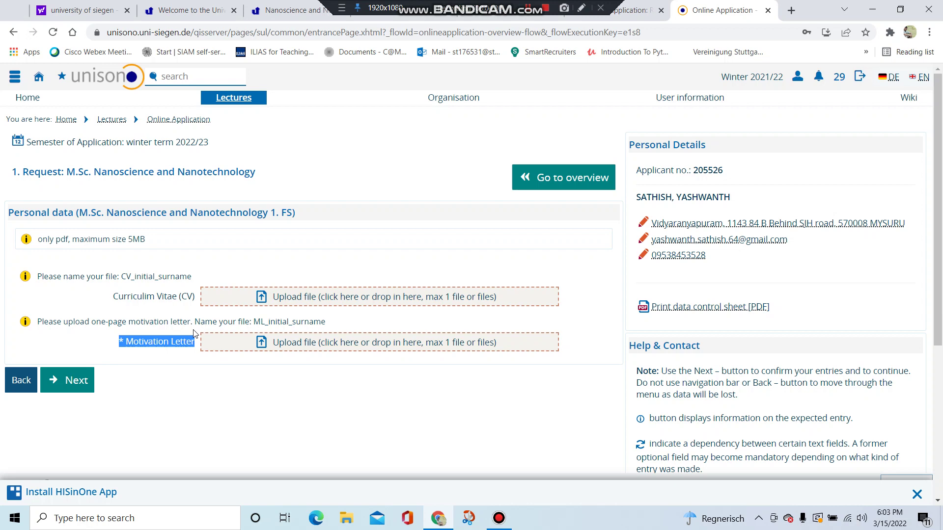
left_click(303, 296)
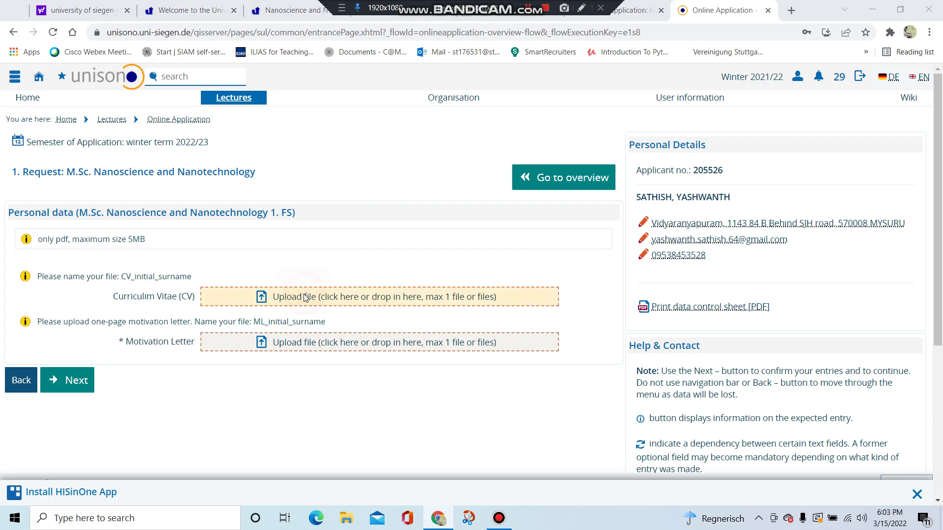
scroll(219, 185, "down", 4)
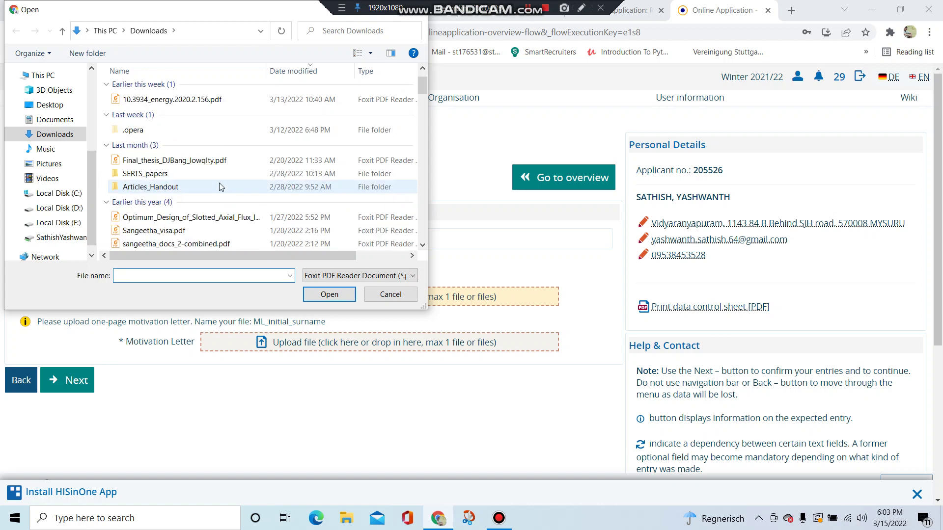
scroll(219, 184, "down", 3)
left_click(174, 151)
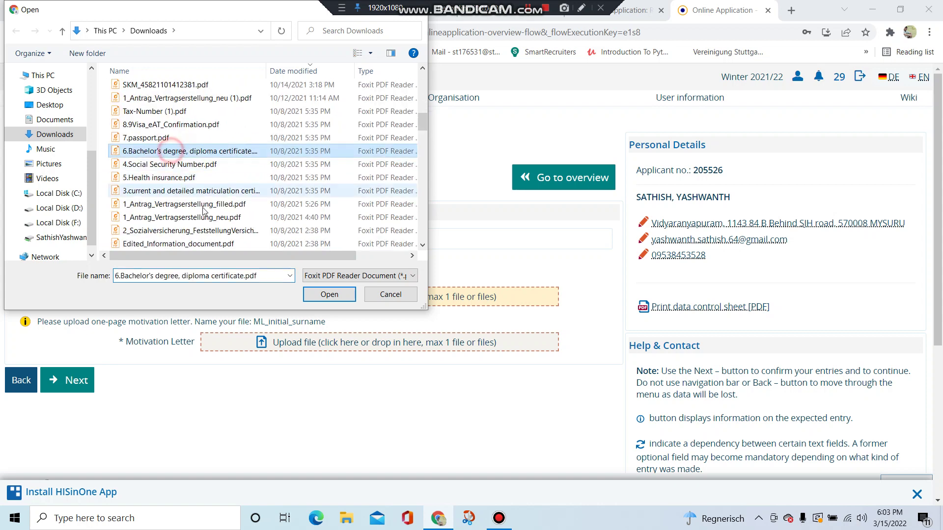
left_click(307, 293)
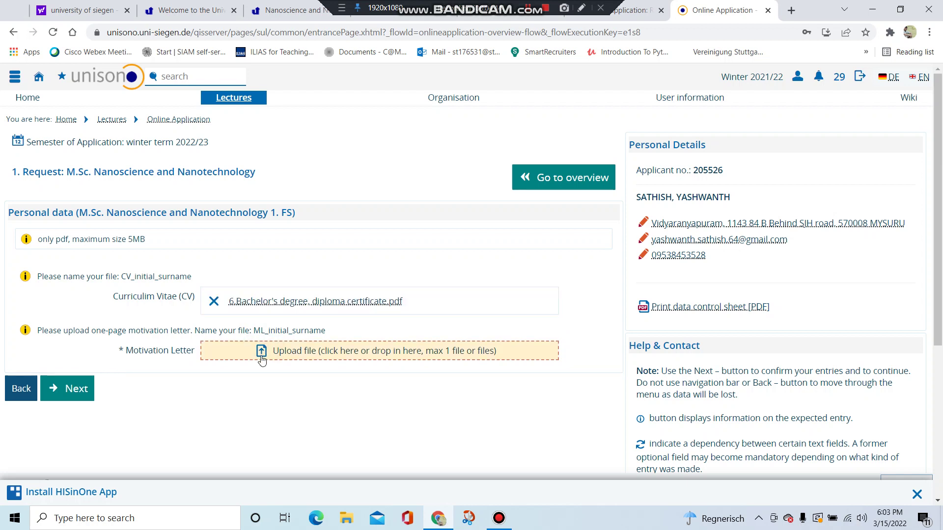
Upload "6.Bachelor's degree, diploma certificate.pdf" from Downloads as the Motivation Letter and continue to the References form
left_click(261, 358)
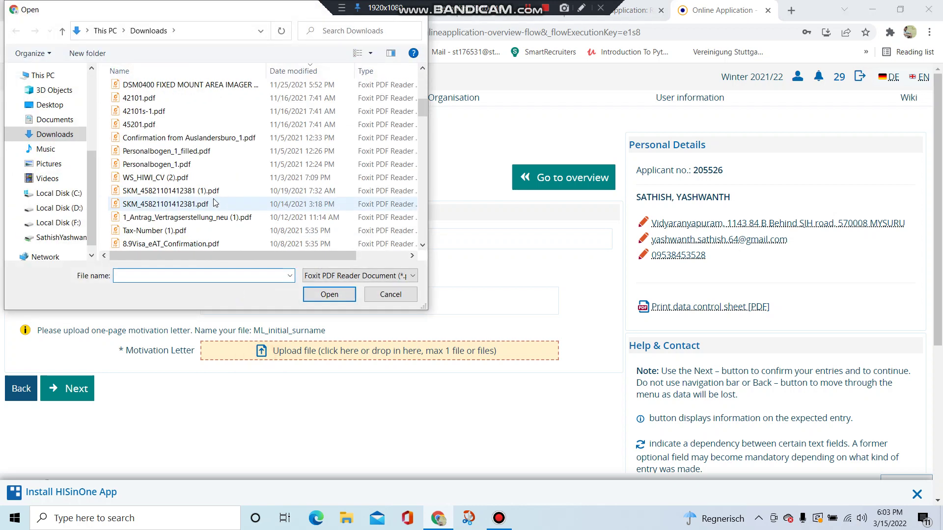
scroll(214, 203, "up", 1)
scroll(214, 203, "down", 5)
scroll(214, 203, "up", 5)
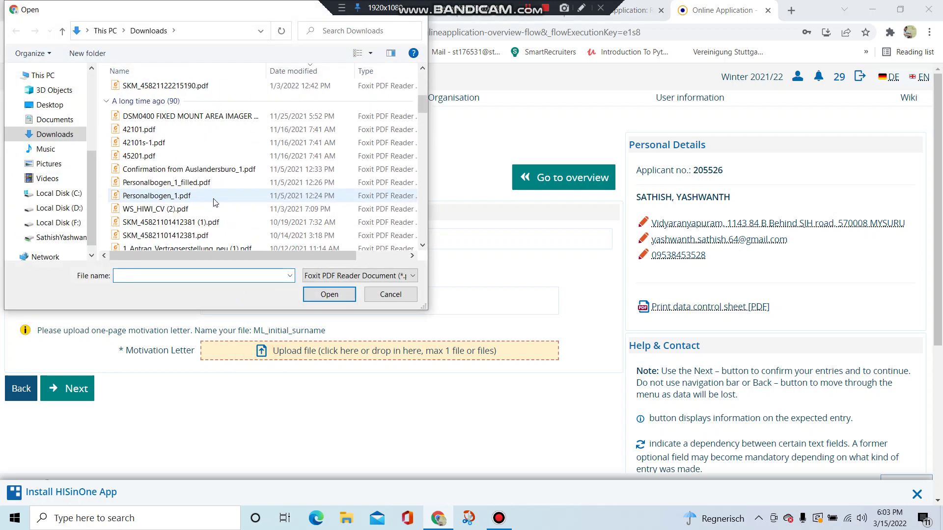
scroll(214, 202, "down", 3)
left_click(214, 191)
left_click(319, 295)
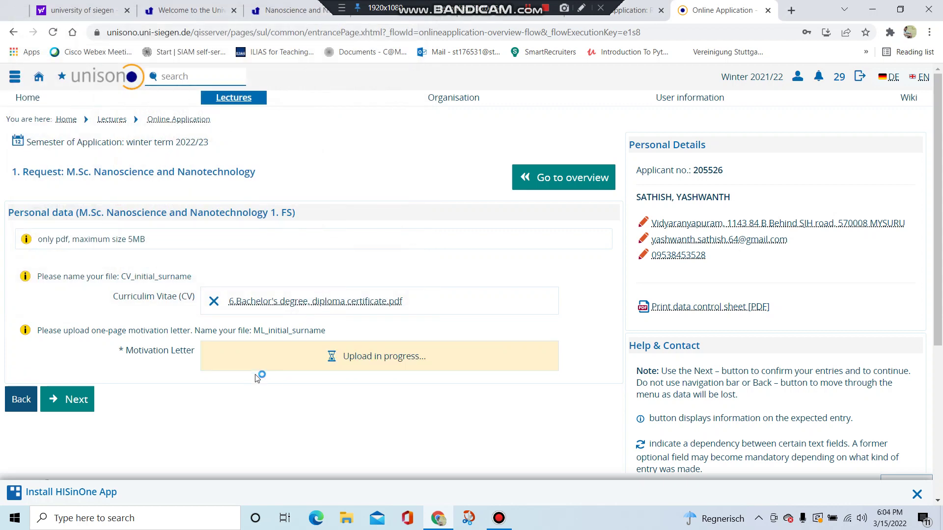
left_click(77, 404)
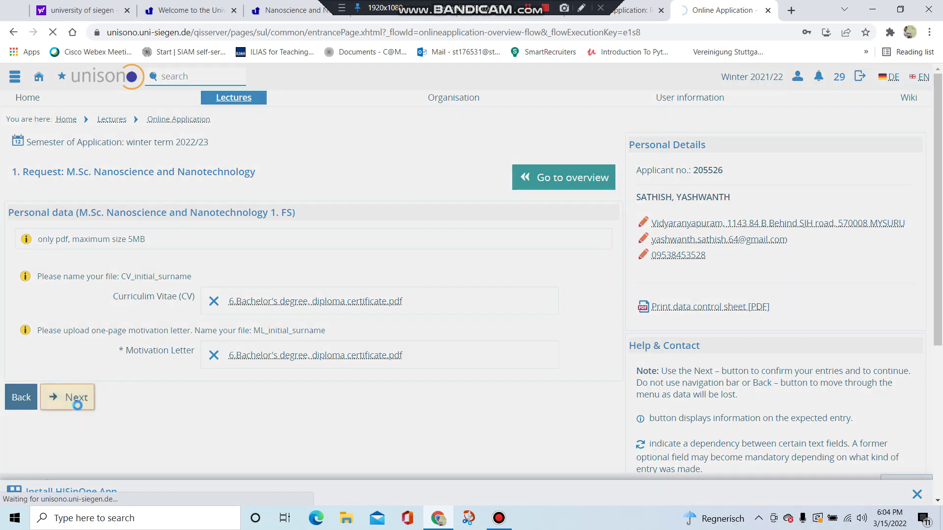
Examine the letter of recommendation note and the required contact fields for the first and second reference
scroll(179, 322, "down", 4)
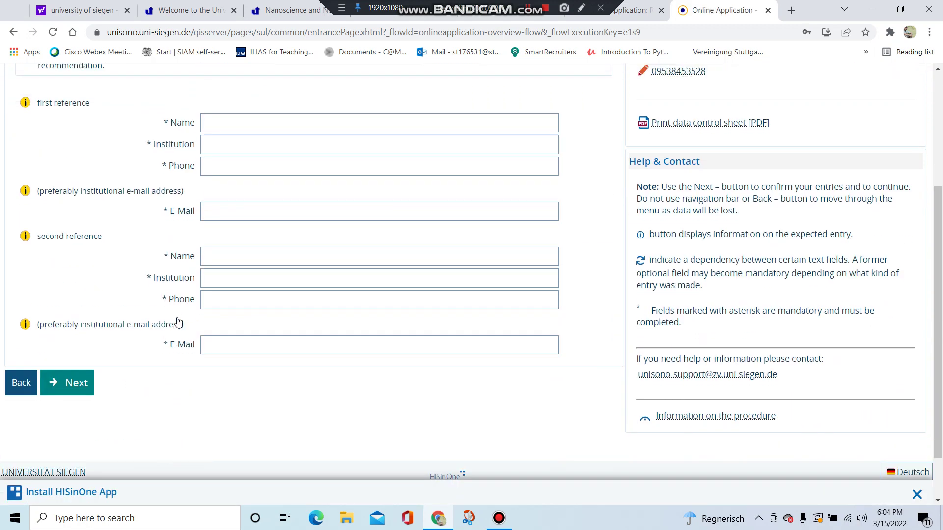
scroll(178, 323, "up", 4)
scroll(178, 323, "down", 3)
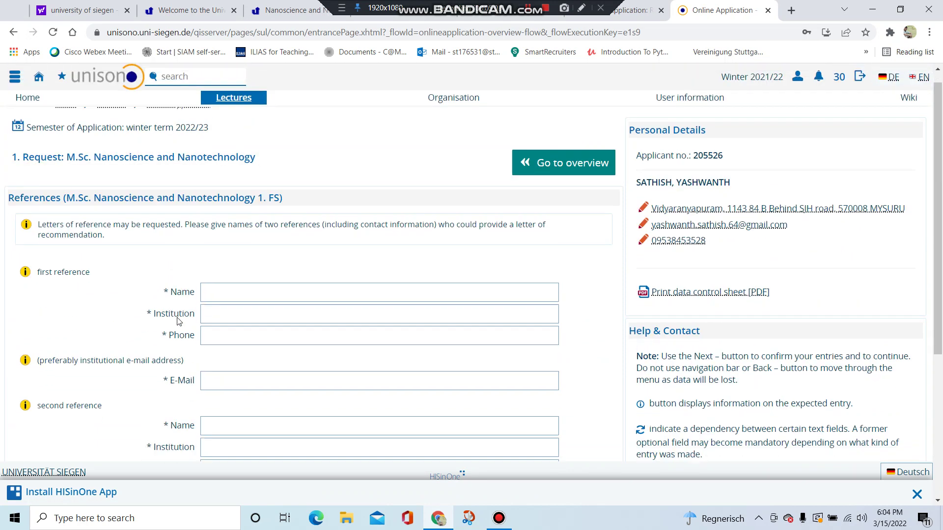
scroll(179, 322, "up", 1)
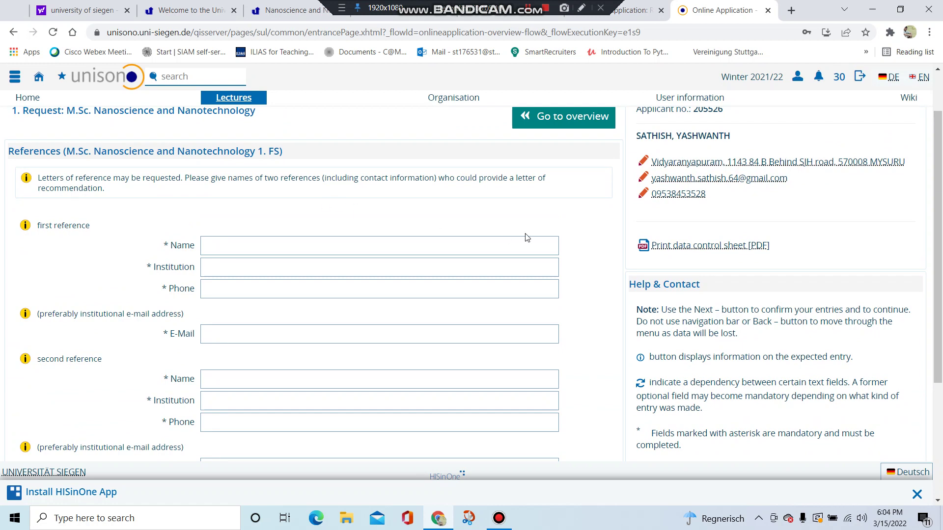
left_click_drag(515, 177, 109, 189)
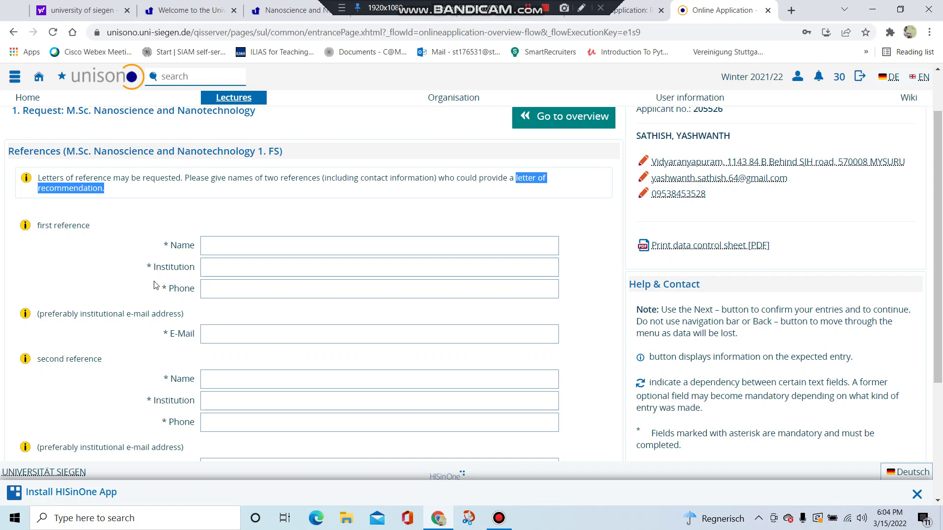
scroll(156, 285, "down", 2)
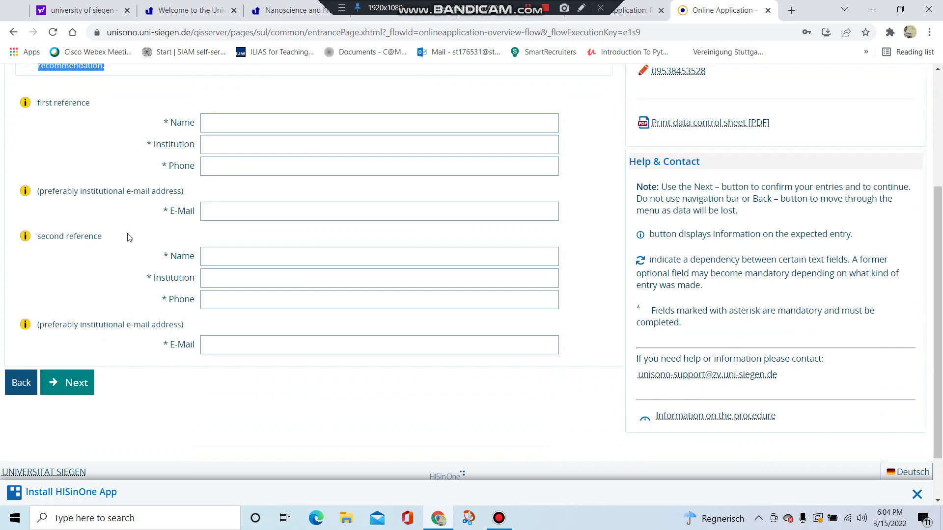
left_click_drag(126, 234, 26, 234)
scroll(26, 233, "up", 1)
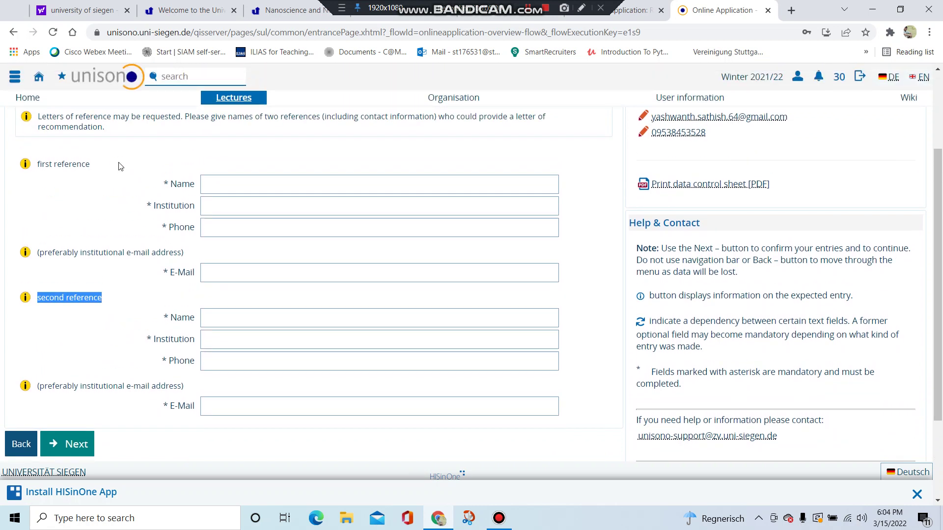
left_click_drag(122, 165, 23, 165)
left_click_drag(99, 303, 23, 289)
left_click_drag(162, 181, 185, 406)
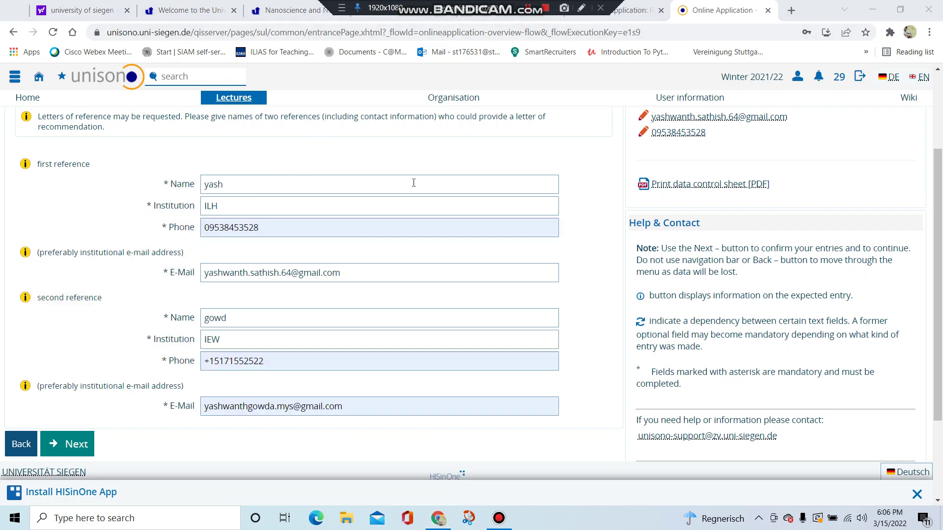
Confirm the contact details of both references and continue to the Laboratory courses form
scroll(413, 183, "down", 1)
left_click(86, 382)
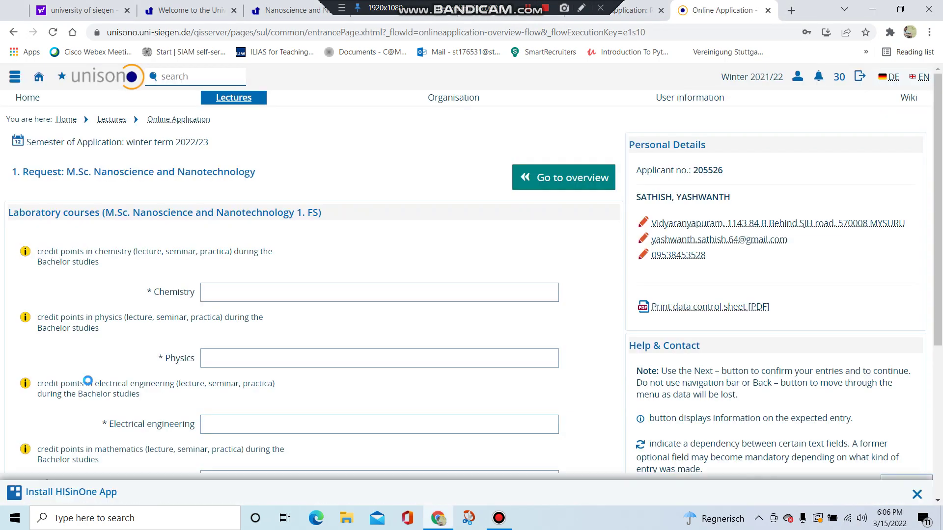
Examine the Laboratory courses form and its notes on credit points earned per subject during the Bachelor studies
scroll(93, 385, "down", 2)
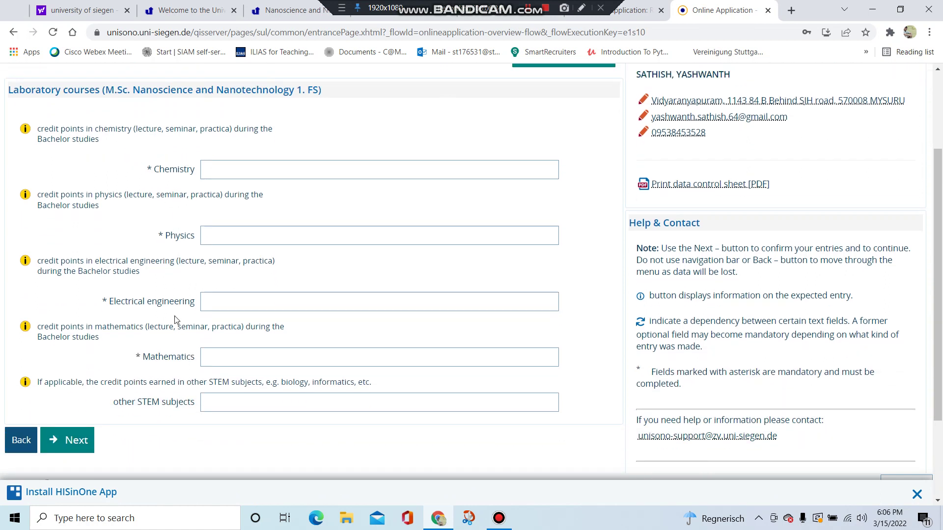
scroll(175, 316, "up", 3)
scroll(47, 233, "down", 1)
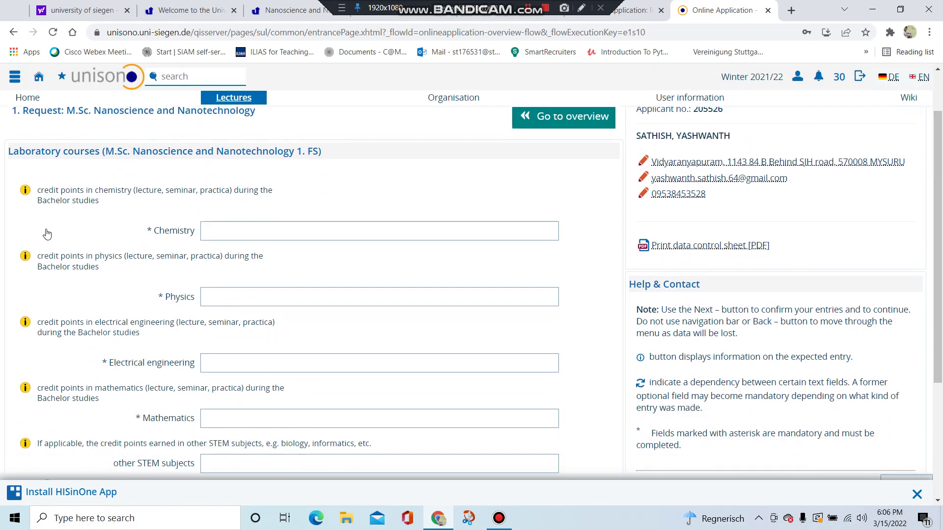
left_click_drag(95, 152, 13, 152)
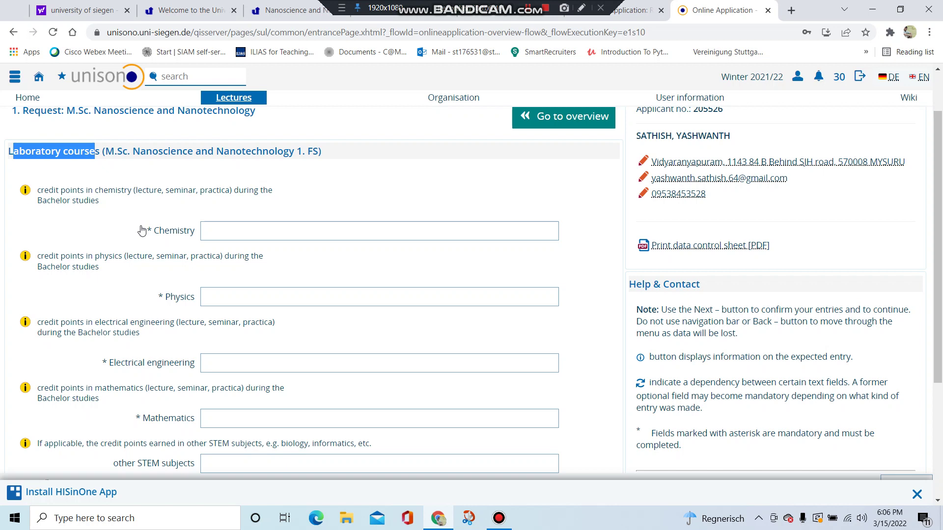
scroll(141, 231, "up", 1)
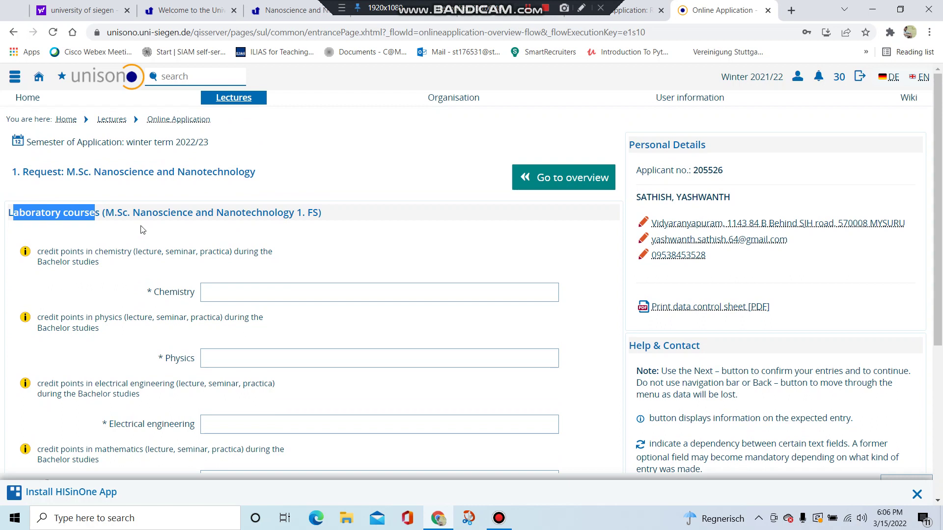
scroll(143, 229, "down", 1)
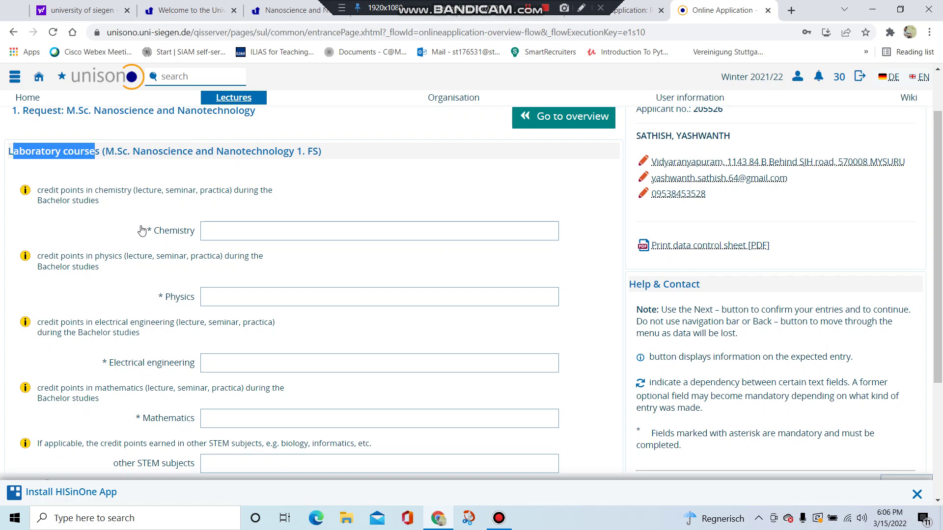
scroll(142, 230, "down", 1)
left_click_drag(37, 128, 250, 147)
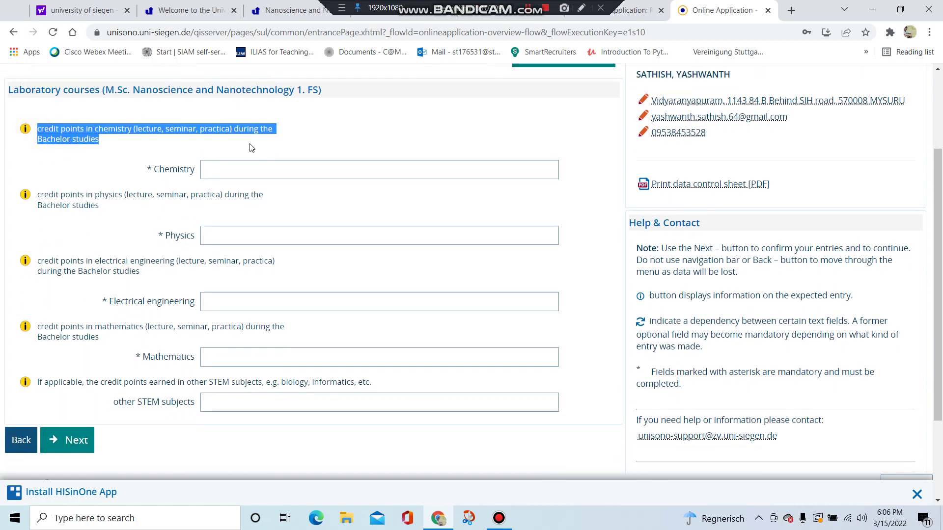
left_click(251, 147)
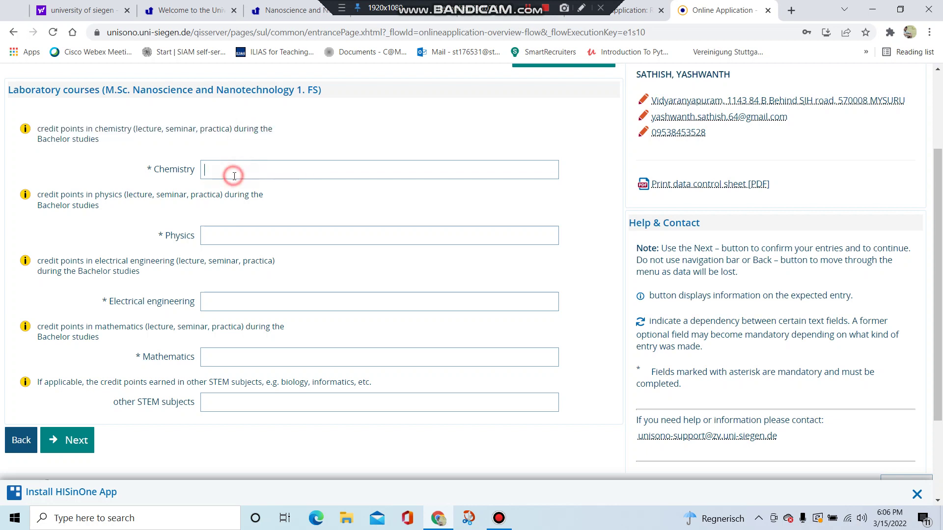
Enter the Bachelor credit points as 6 for Chemistry, 6 for Physics and 180 for Electrical engineering
left_click(233, 175)
type("6")
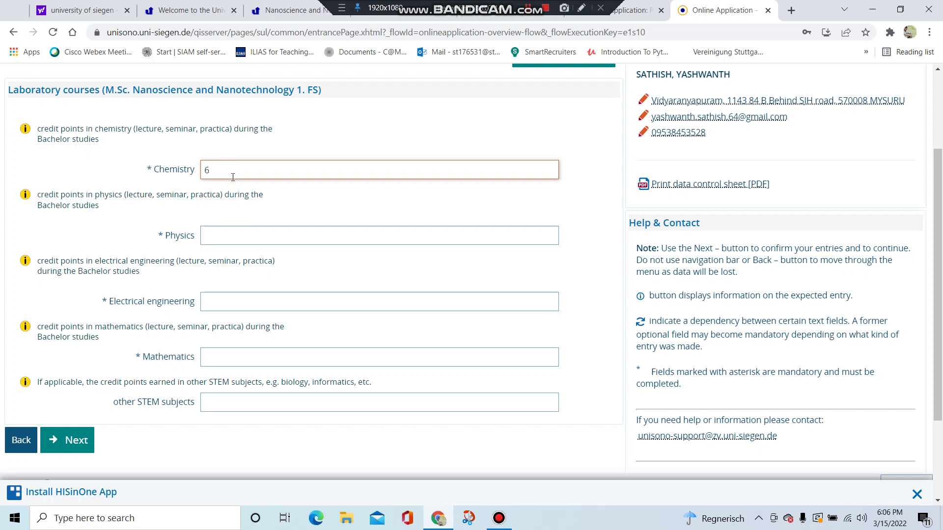
left_click(225, 229)
type("6")
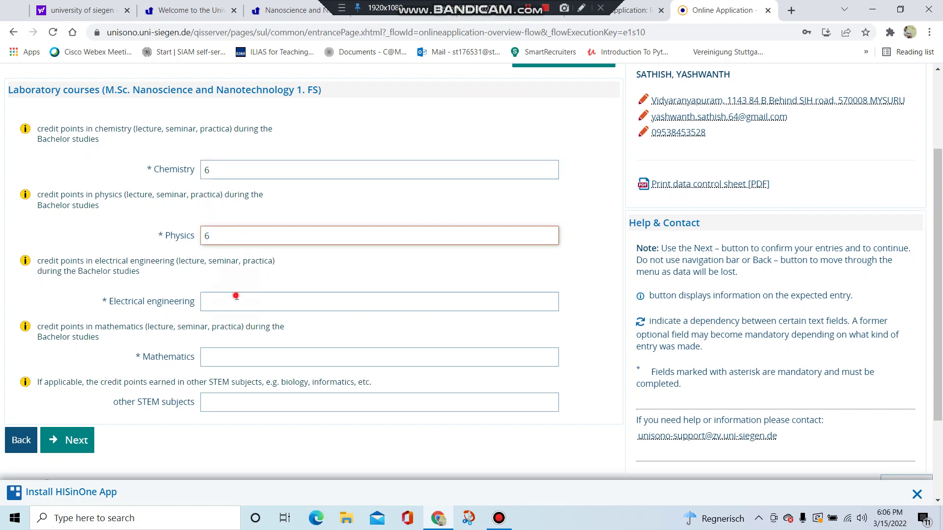
left_click(236, 296)
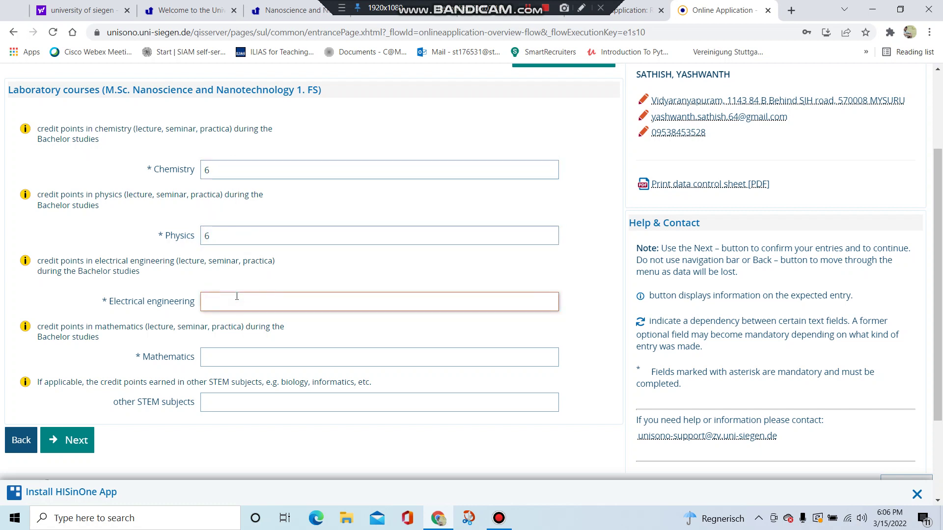
type("180")
Set the Mathematics credit points to 24, leave other STEM subjects empty and continue to the application request summary
scroll(237, 295, "down", 1)
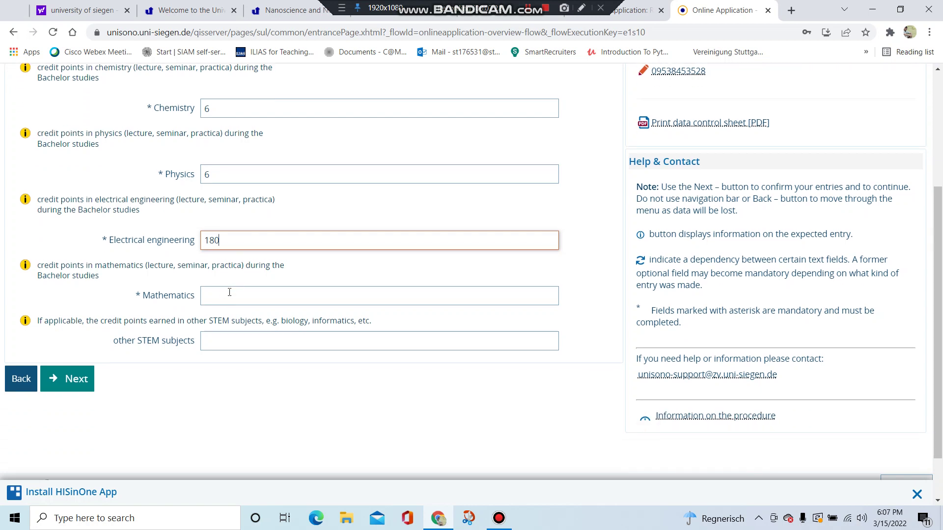
left_click(229, 290)
type("3")
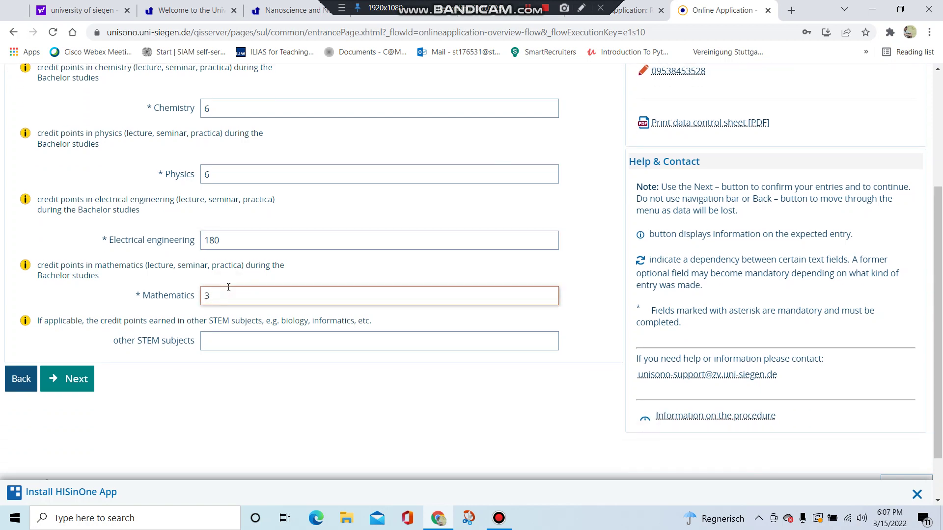
key("BackSpace")
type("24")
scroll(228, 287, "down", 1)
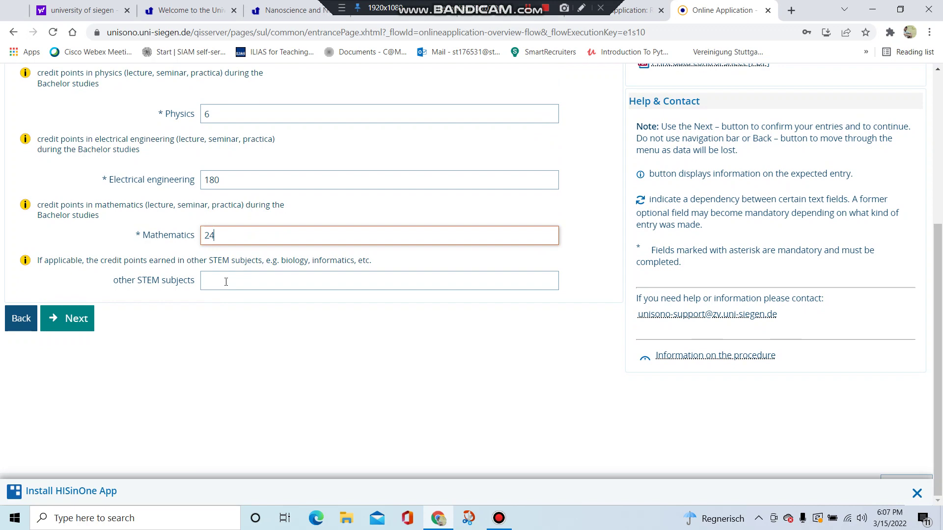
left_click_drag(178, 260, 259, 251)
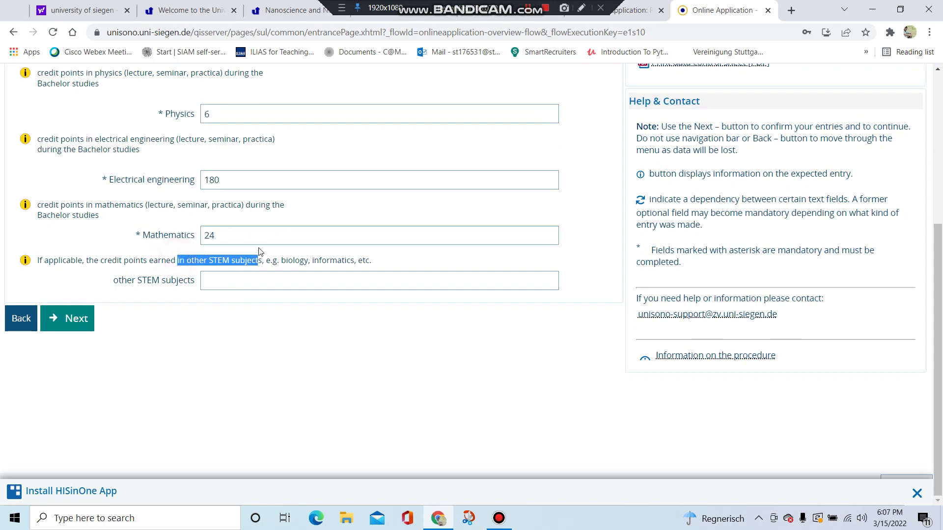
scroll(250, 440, "up", 2)
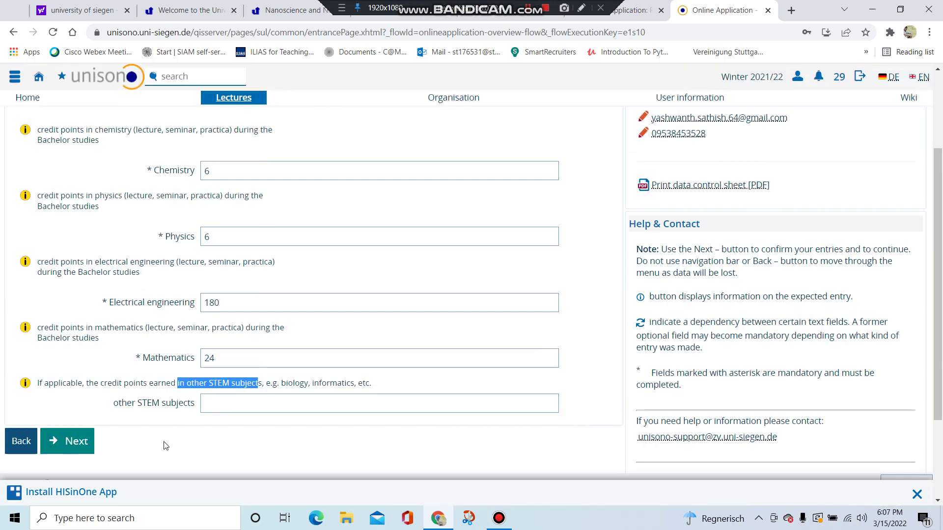
scroll(145, 441, "down", 1)
left_click(61, 381)
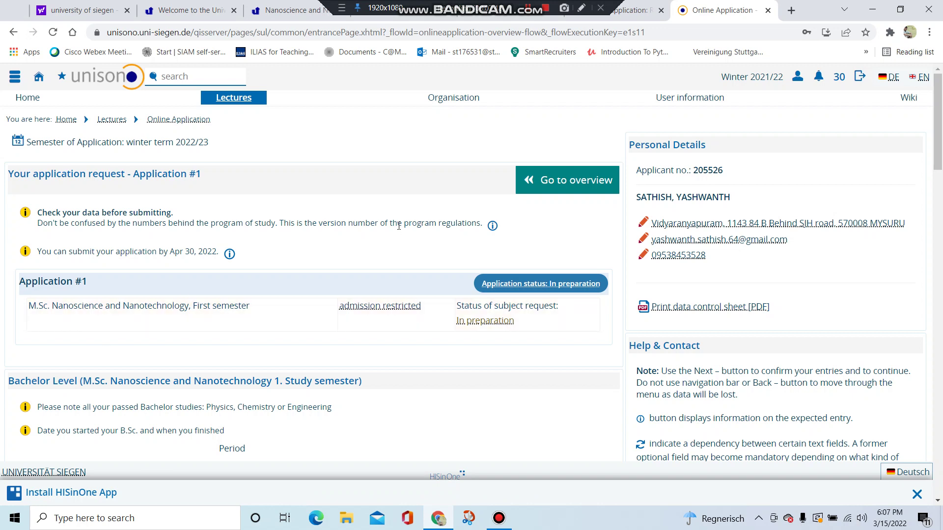
Review all entries in the application request summary, from the Bachelor data through to the credit points and the confirmation statement
scroll(400, 236, "down", 2)
scroll(400, 236, "up", 2)
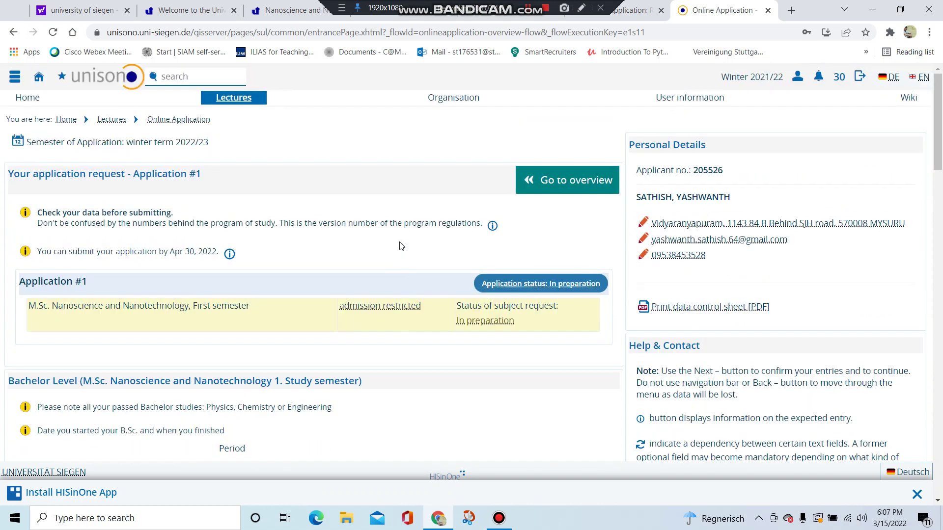
scroll(400, 246, "down", 13)
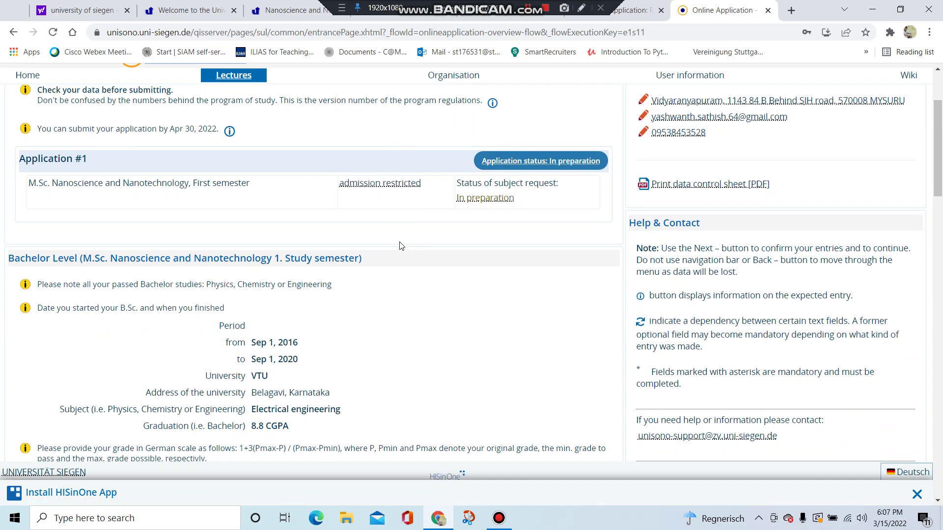
scroll(400, 246, "down", 4)
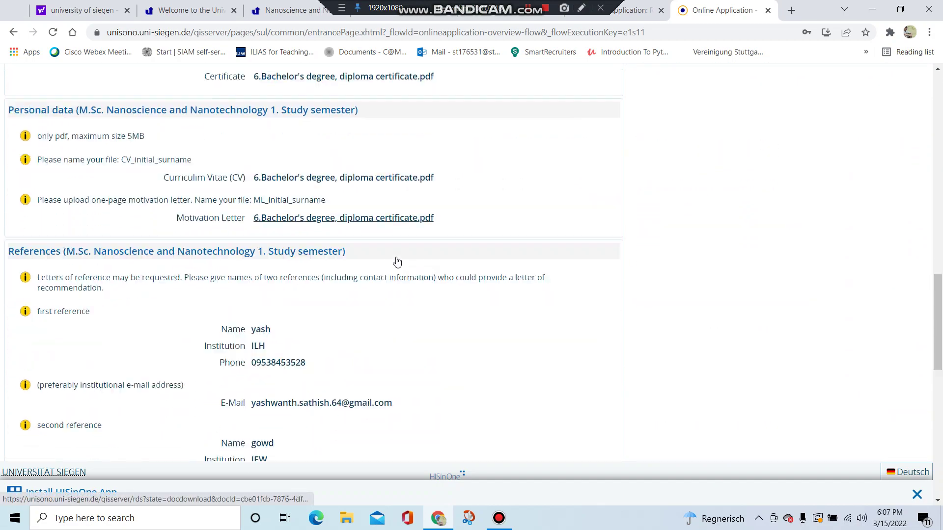
scroll(399, 255, "up", 13)
scroll(397, 260, "up", 2)
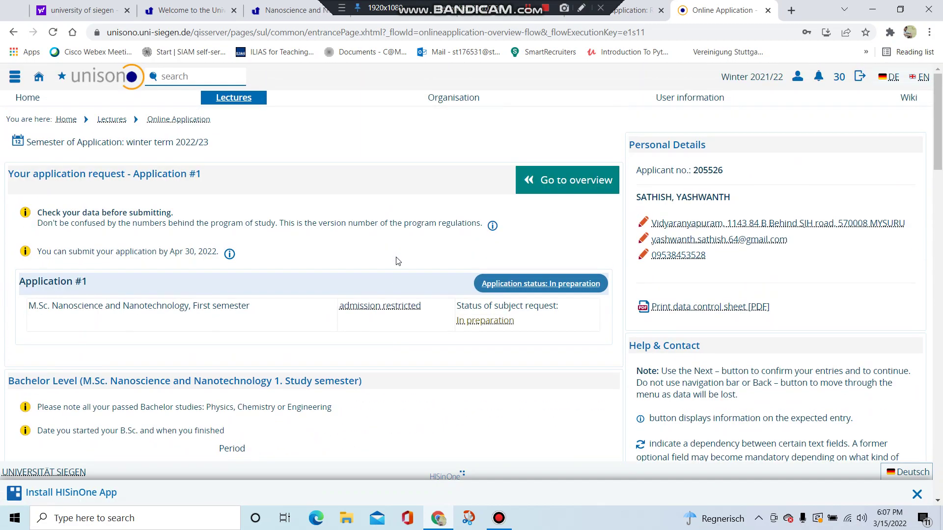
scroll(354, 250, "down", 6)
scroll(302, 246, "up", 3)
scroll(298, 249, "down", 20)
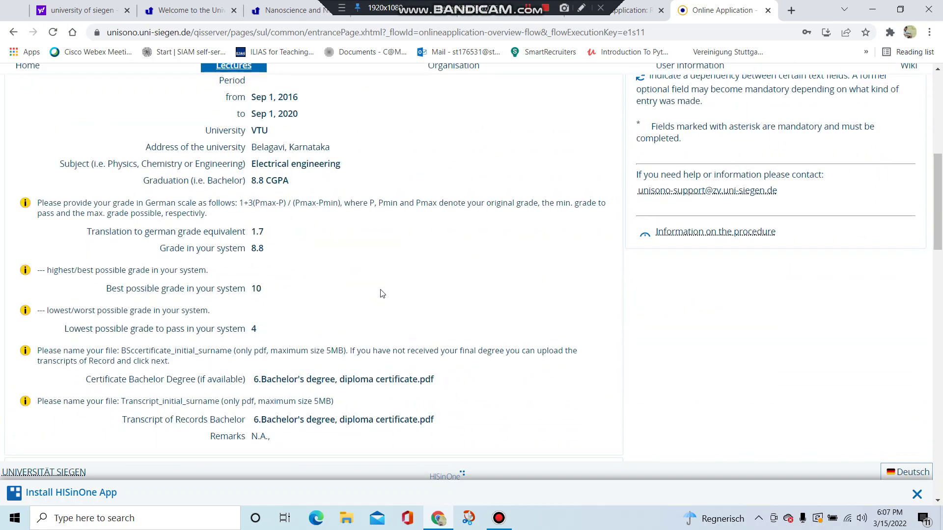
scroll(350, 300, "down", 2)
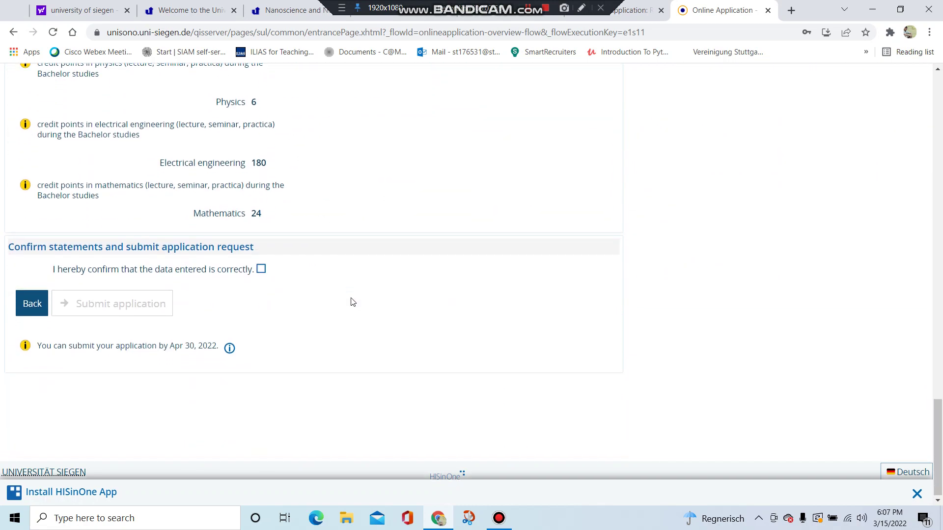
scroll(350, 301, "up", 1)
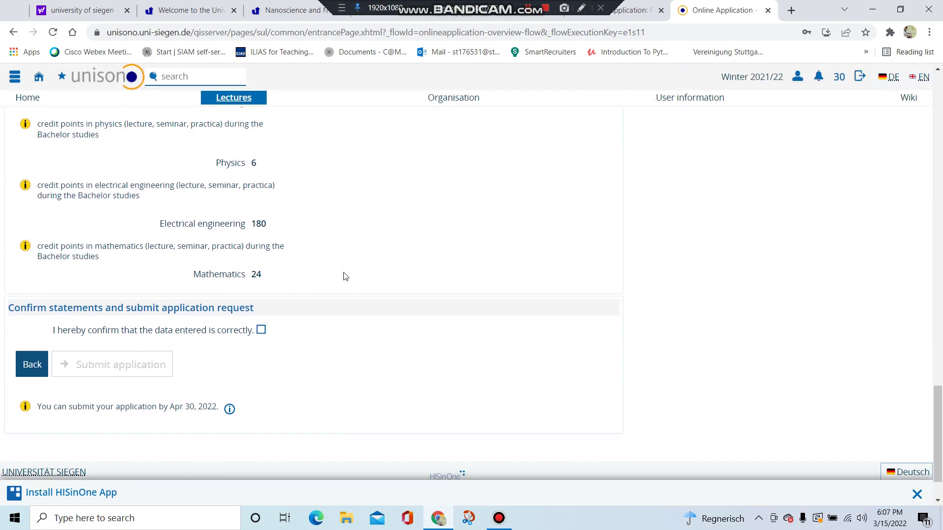
Confirm that the entered data is correct, and recheck the summary's uploaded documents before submitting
left_click(262, 331)
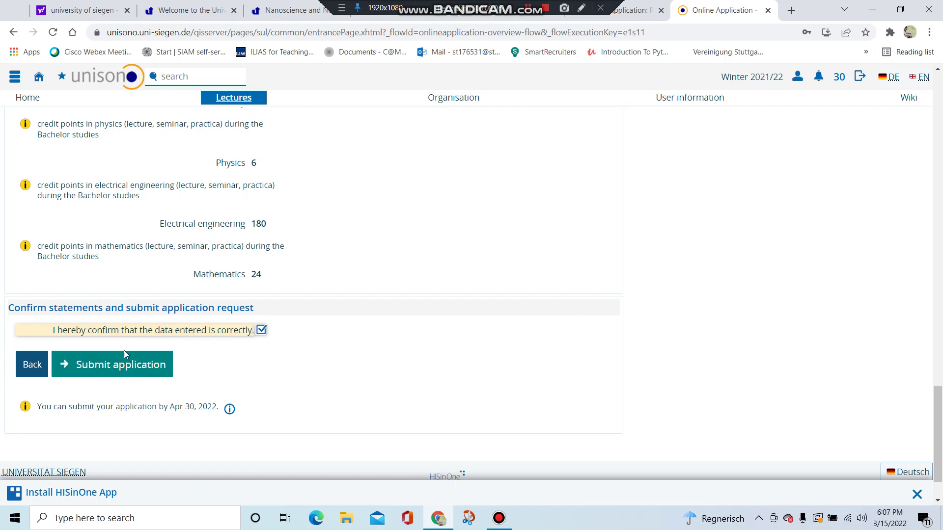
scroll(410, 351, "up", 6)
scroll(411, 350, "up", 20)
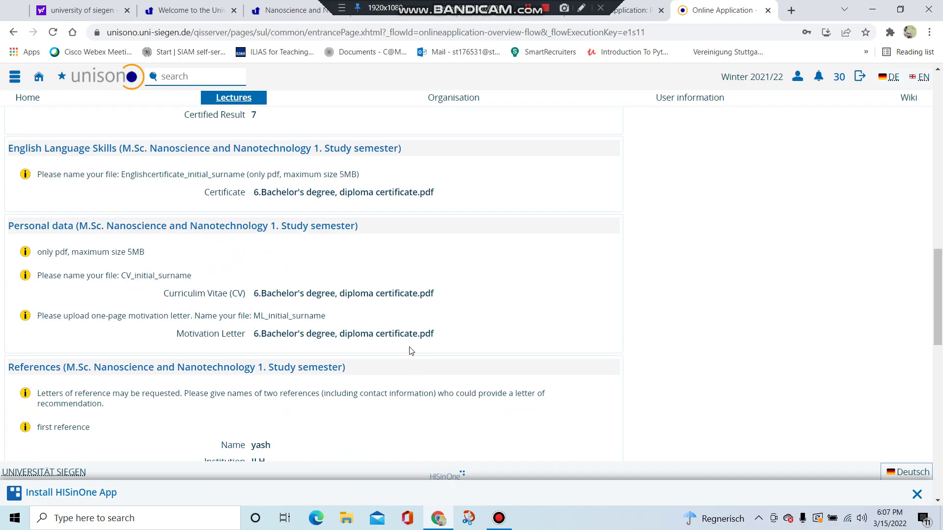